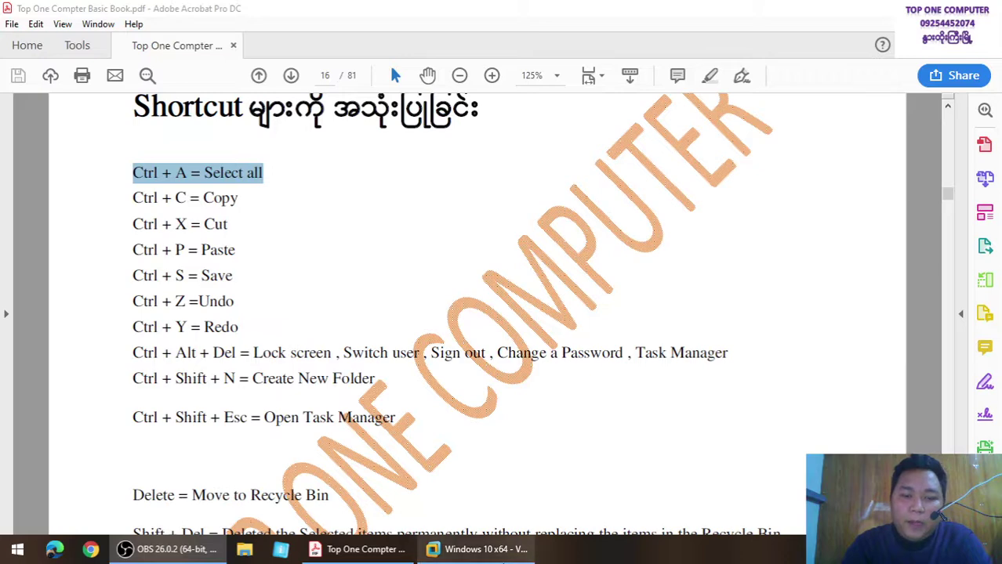
- Switch to the Windows 10 x64 virtual machine, view the contents of the Format Factory 5.5.0 desktop folder and close it
{"action": "left_click", "coordinate": [478, 550]}
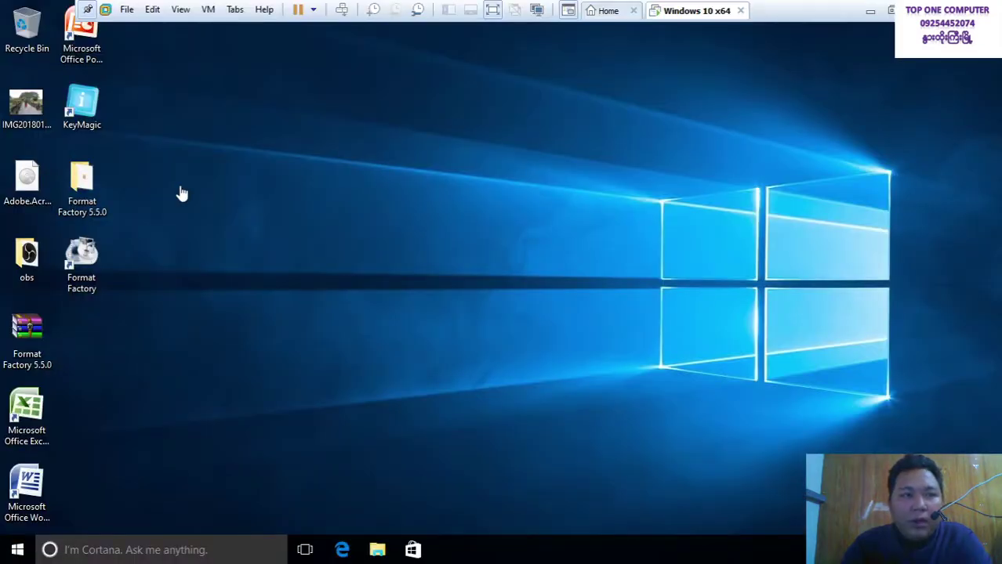
{"action": "left_click", "coordinate": [88, 193]}
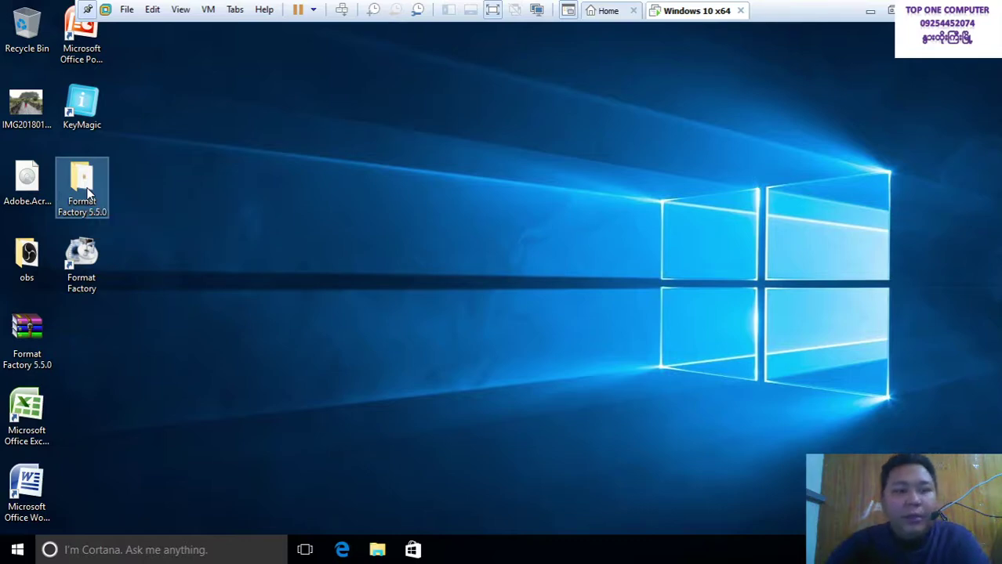
{"action": "left_click", "coordinate": [210, 205]}
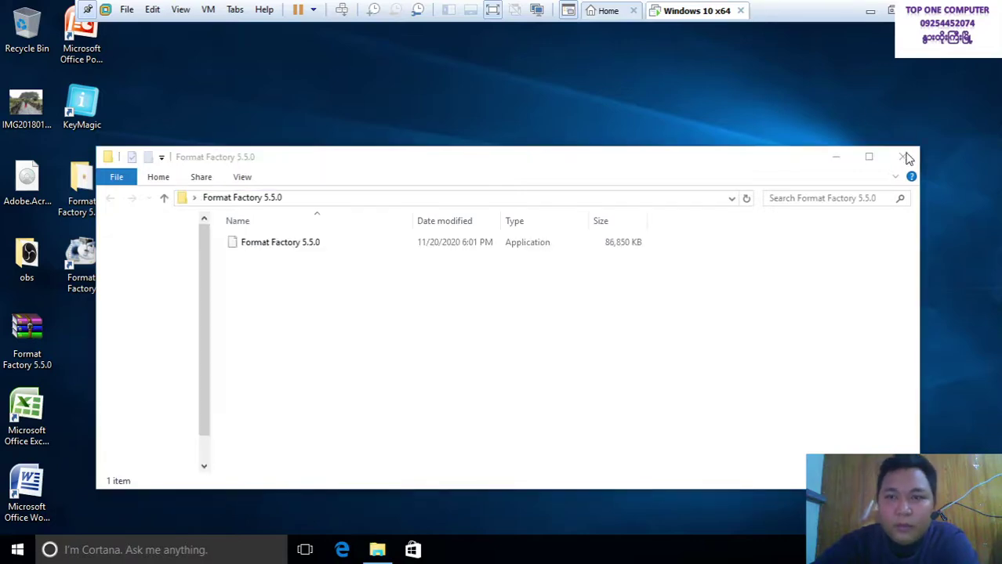
{"action": "right_click", "coordinate": [747, 110]}
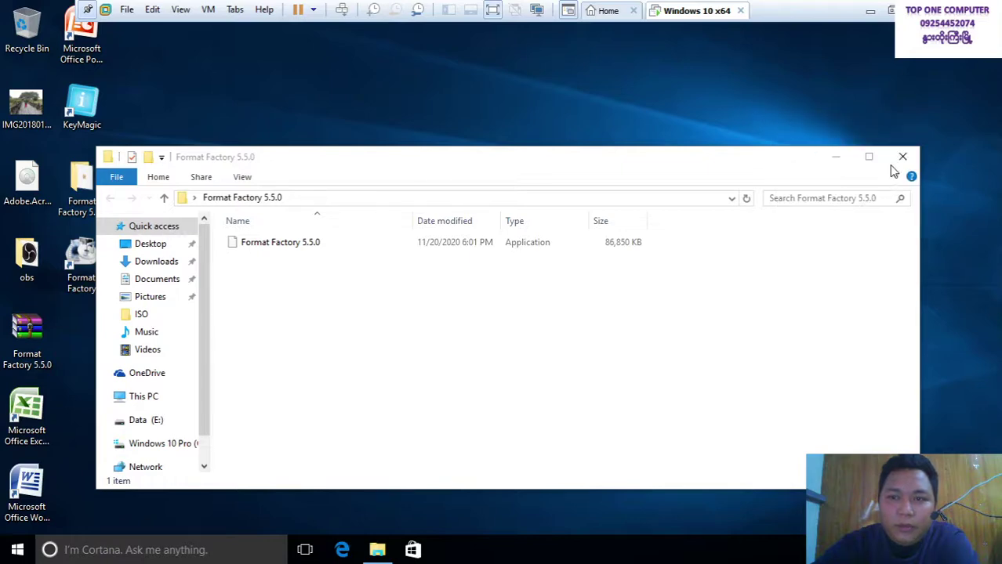
{"action": "left_click", "coordinate": [902, 159]}
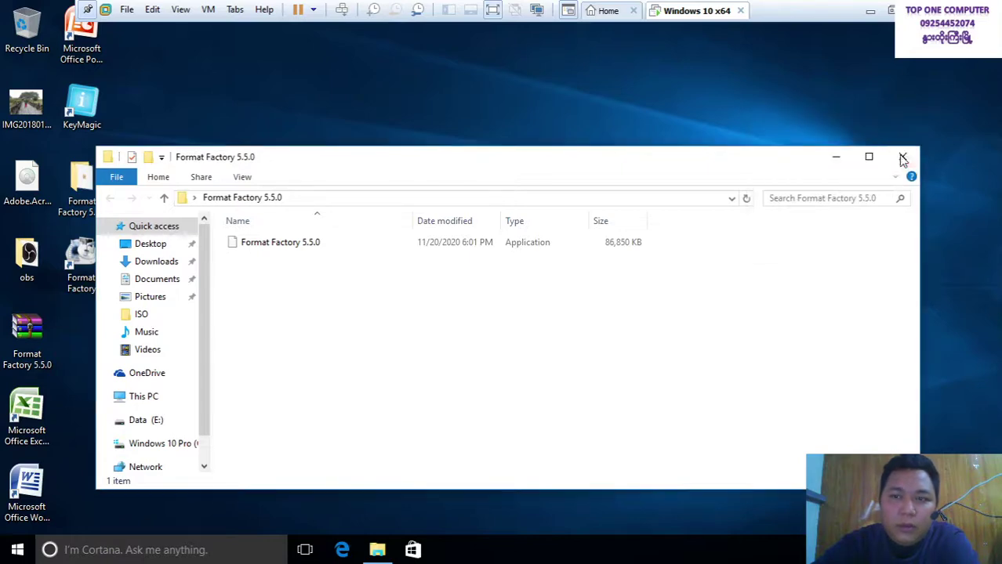
{"action": "left_click", "coordinate": [902, 159]}
{"action": "left_click", "coordinate": [95, 201]}
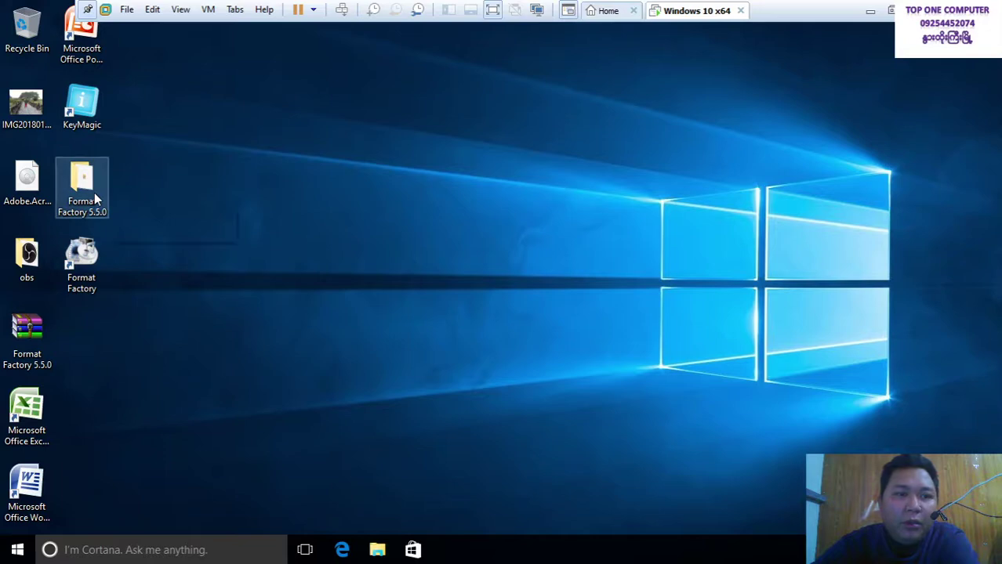
{"action": "left_click", "coordinate": [203, 175]}
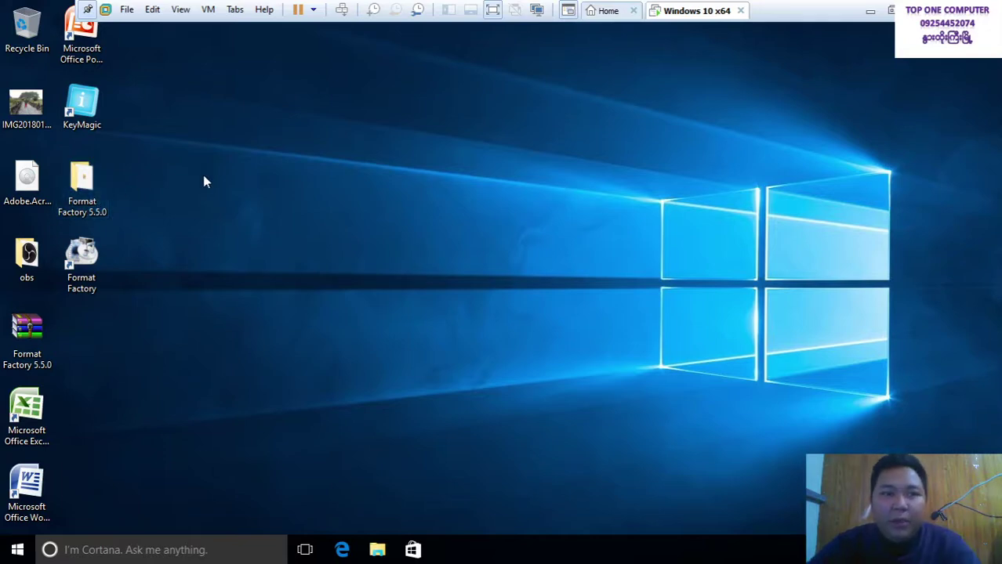
- Select all desktop icons twice, once with a marquee and once with Select All, clearing the selection each time
{"action": "left_click_drag", "start_coordinate": [216, 517], "coordinate": [7, 10]}
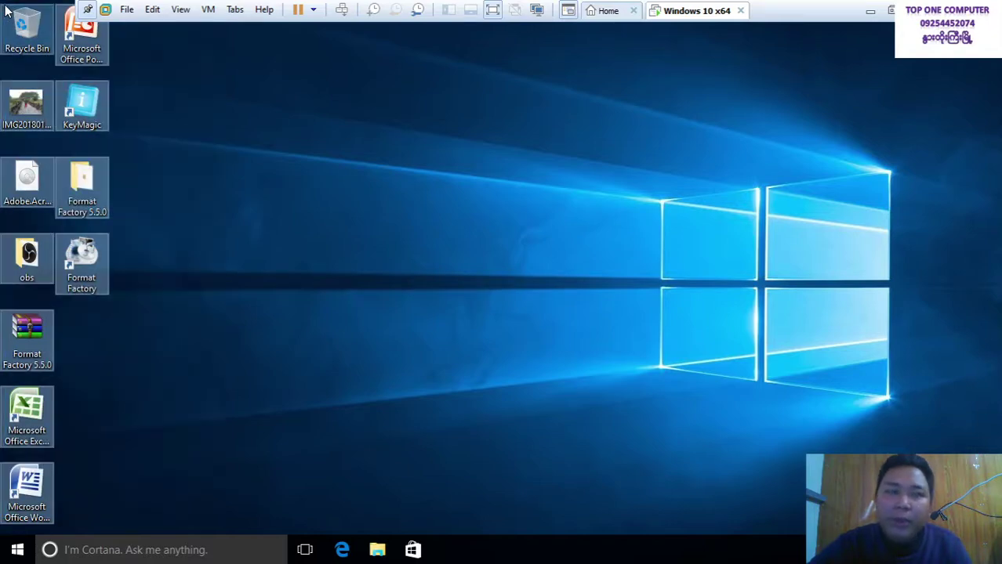
{"action": "left_click", "coordinate": [249, 131]}
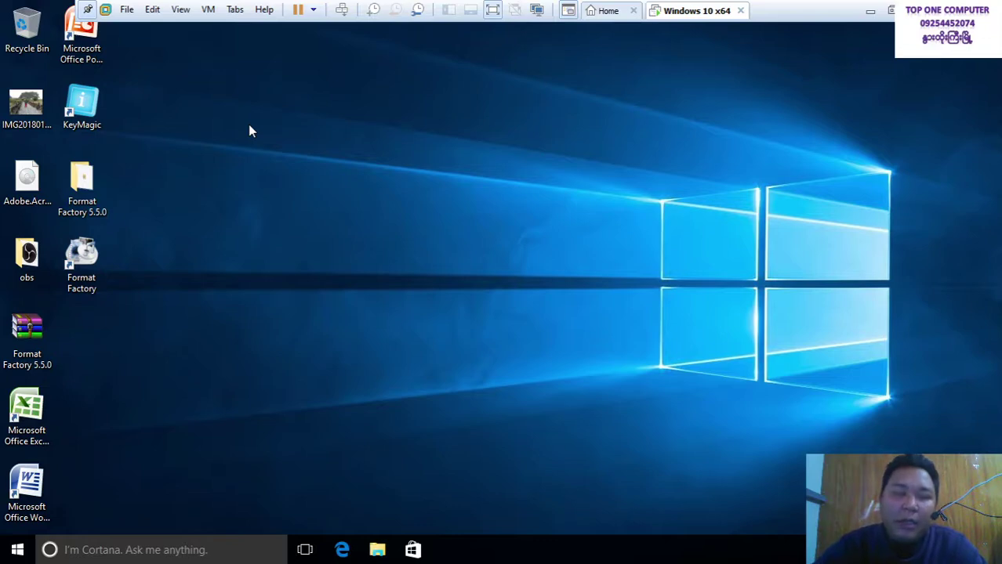
{"action": "key", "text": "ctrl+a"}
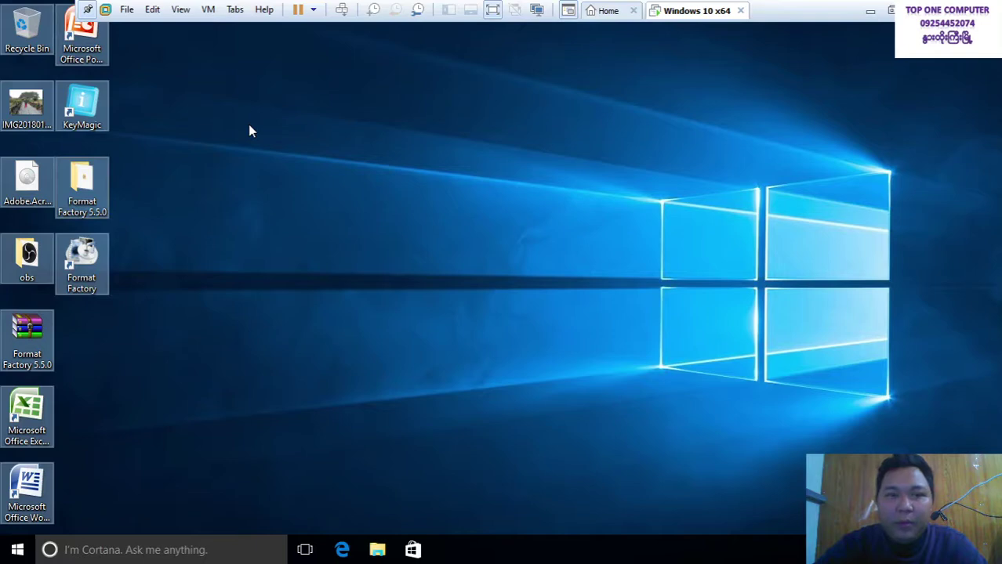
{"action": "left_click", "coordinate": [249, 125]}
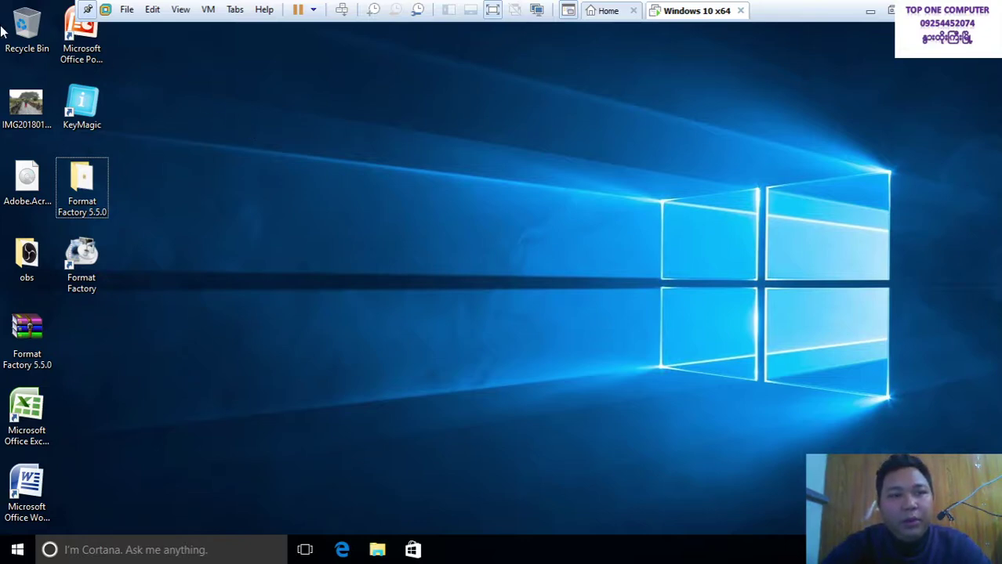
- Select the Recycle Bin, Format Factory 5.5.0 archive, Microsoft Office Word, Adobe Acrobat disc image and Format Factory shortcut together on the desktop
{"action": "left_click", "coordinate": [33, 46]}
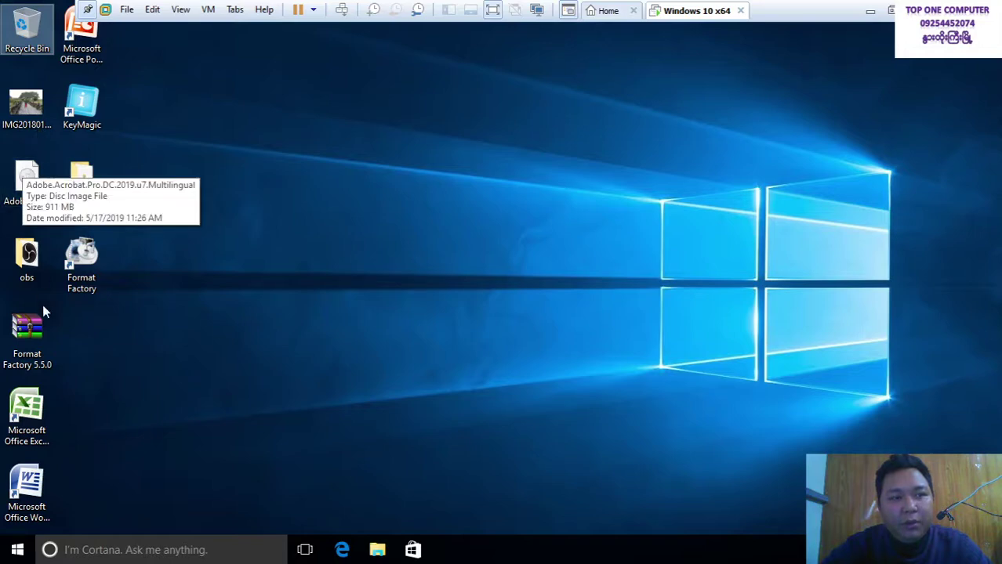
{"action": "left_click", "coordinate": [28, 474]}
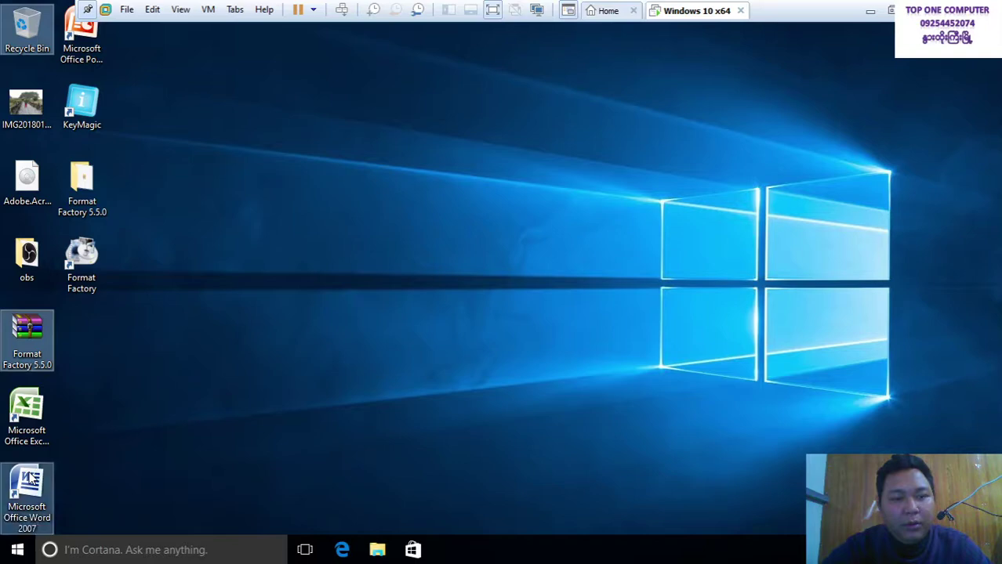
{"action": "left_click", "coordinate": [29, 182]}
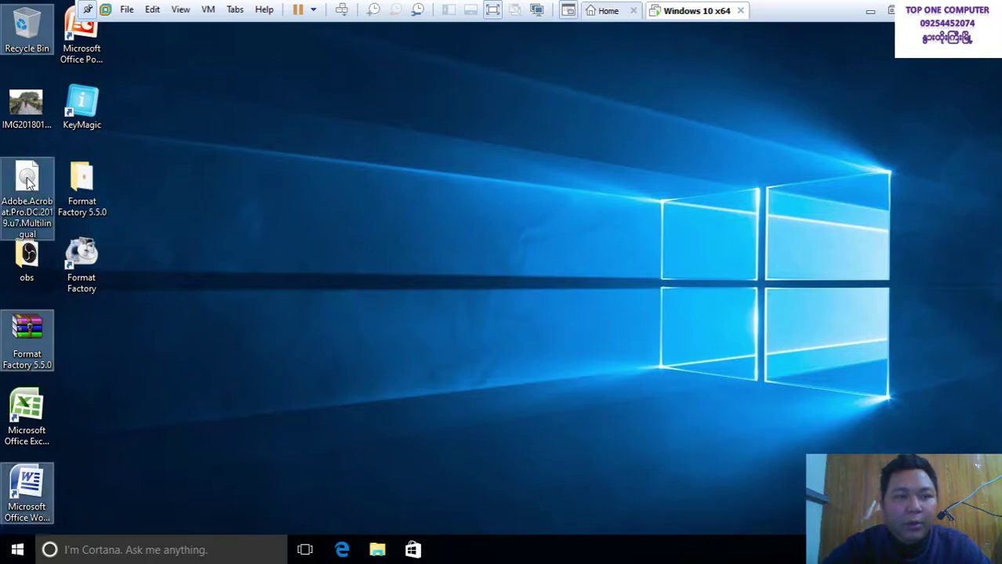
{"action": "left_click", "coordinate": [88, 263]}
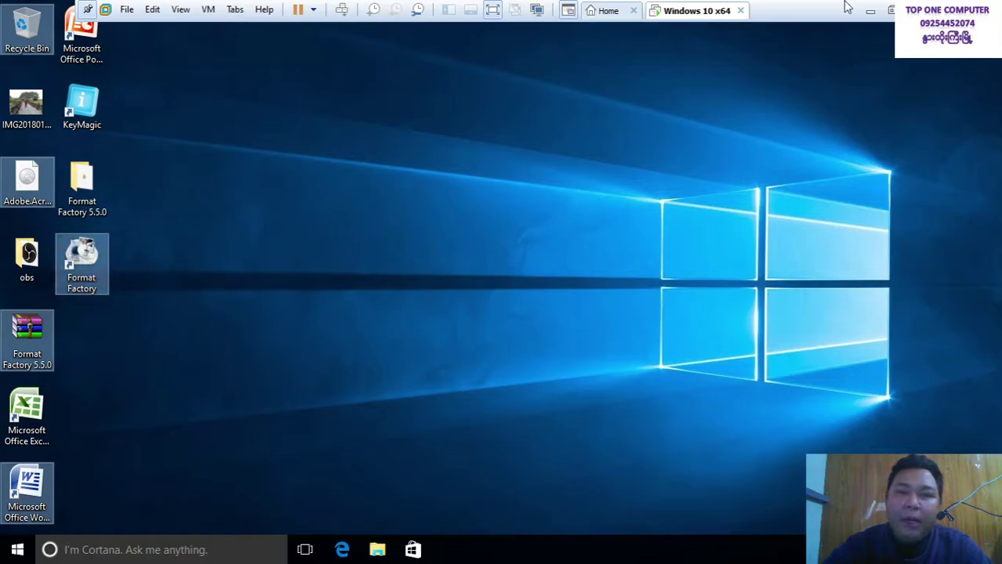
- Leave the virtual machine, show the host desktop and select the topone typing.png file
{"action": "left_click", "coordinate": [870, 12]}
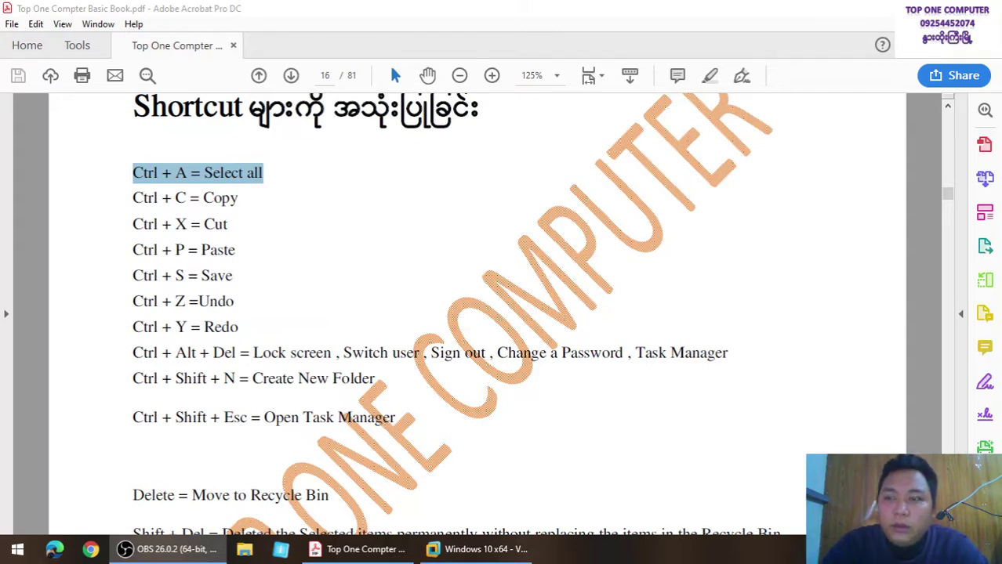
{"action": "key", "text": "super+d"}
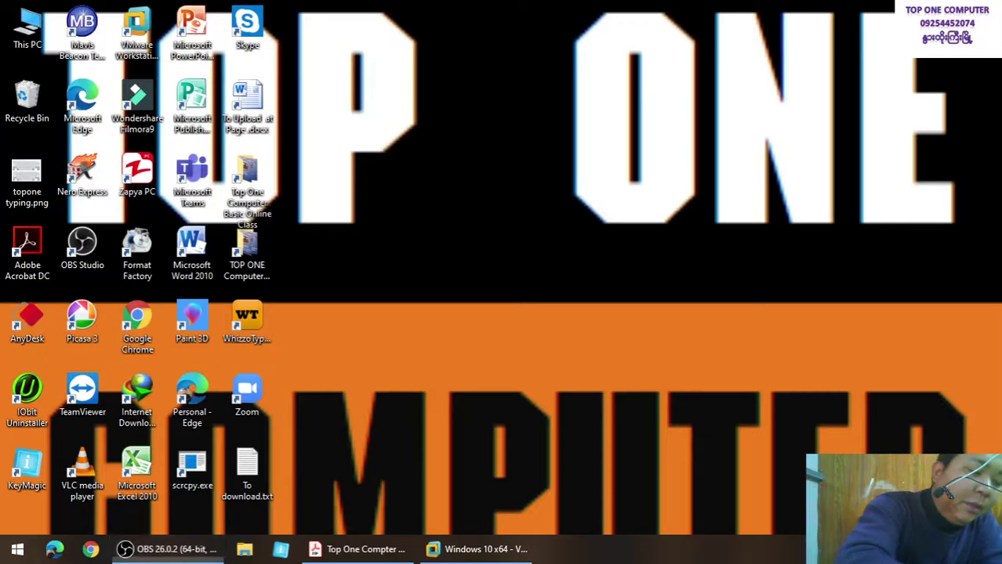
{"action": "right_click", "coordinate": [989, 9]}
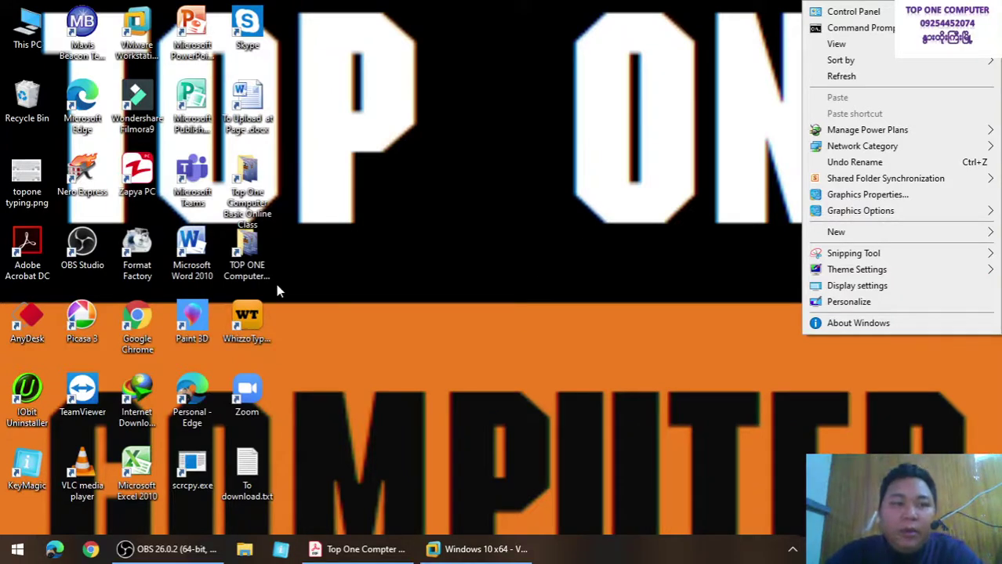
{"action": "left_click", "coordinate": [36, 176]}
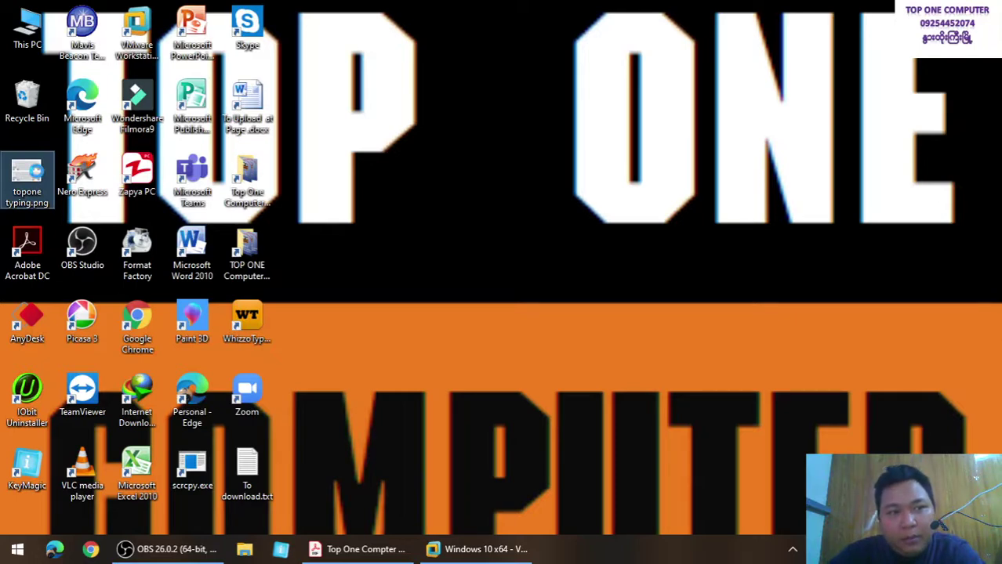
- Switch to the virtual machine, decline formatting the disk in drive H: and return to the host desktop
{"action": "left_click", "coordinate": [480, 549]}
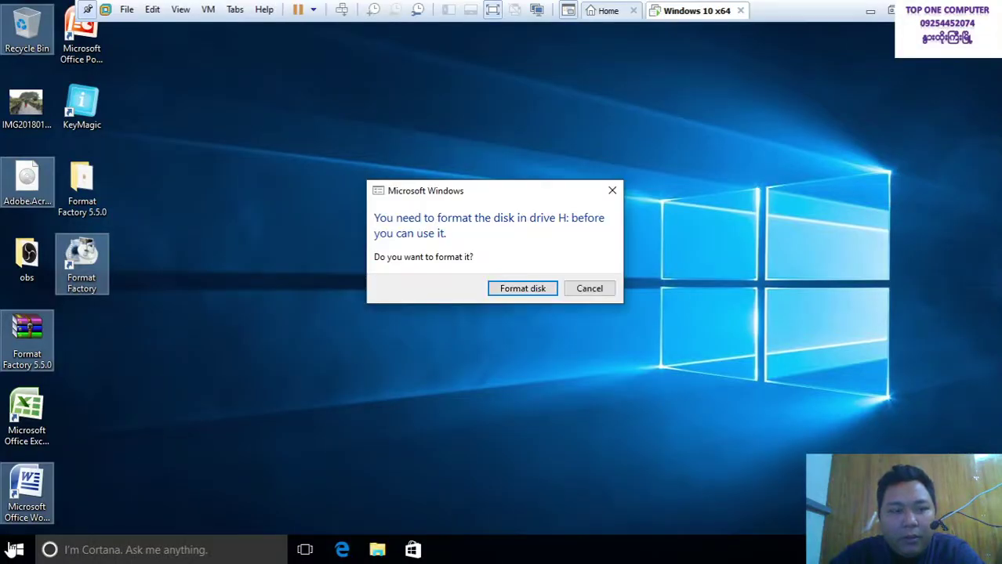
{"action": "left_click", "coordinate": [592, 291]}
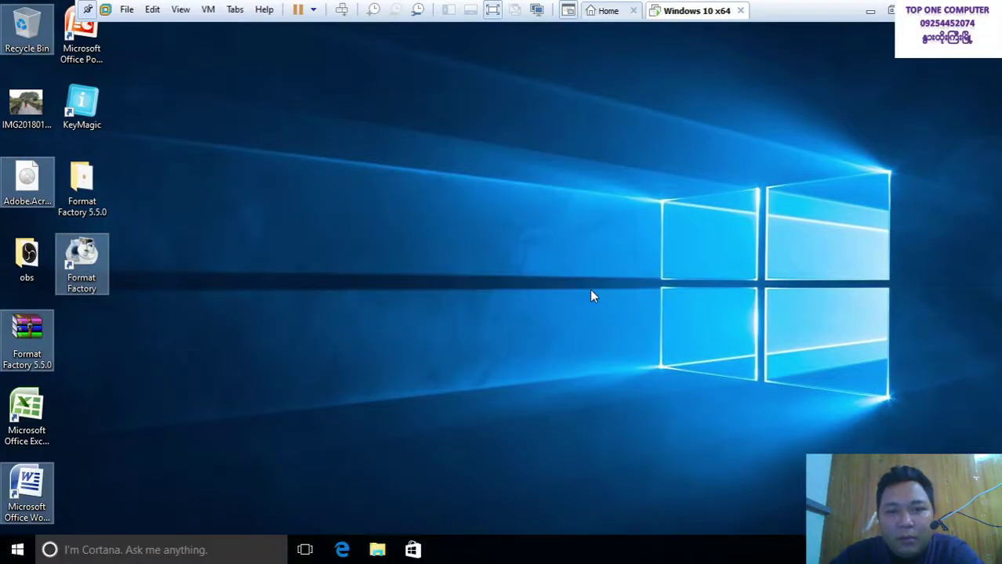
{"action": "left_click", "coordinate": [870, 11]}
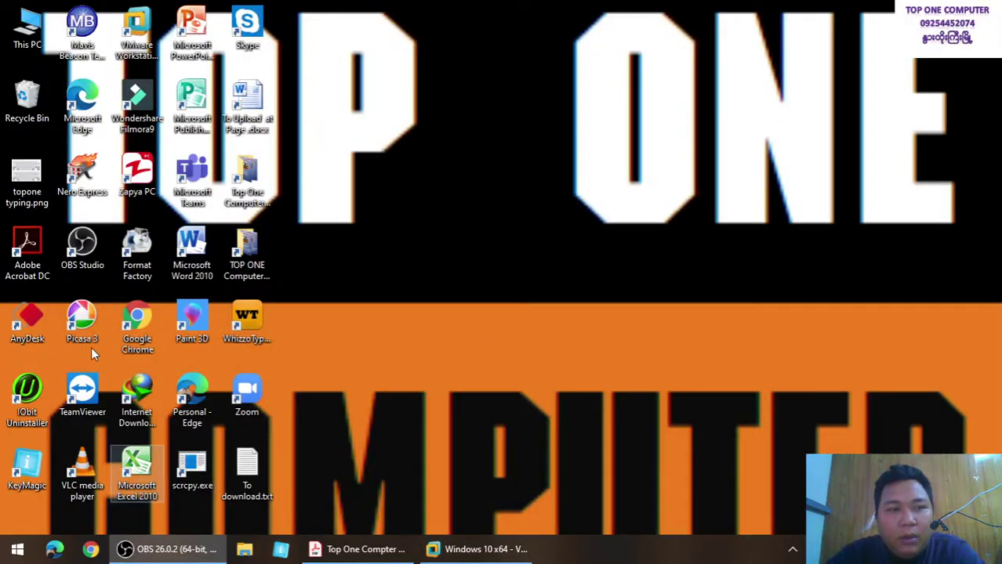
- Cut the topone typing.png file from the host desktop
{"action": "left_click", "coordinate": [35, 166]}
{"action": "right_click", "coordinate": [35, 167]}
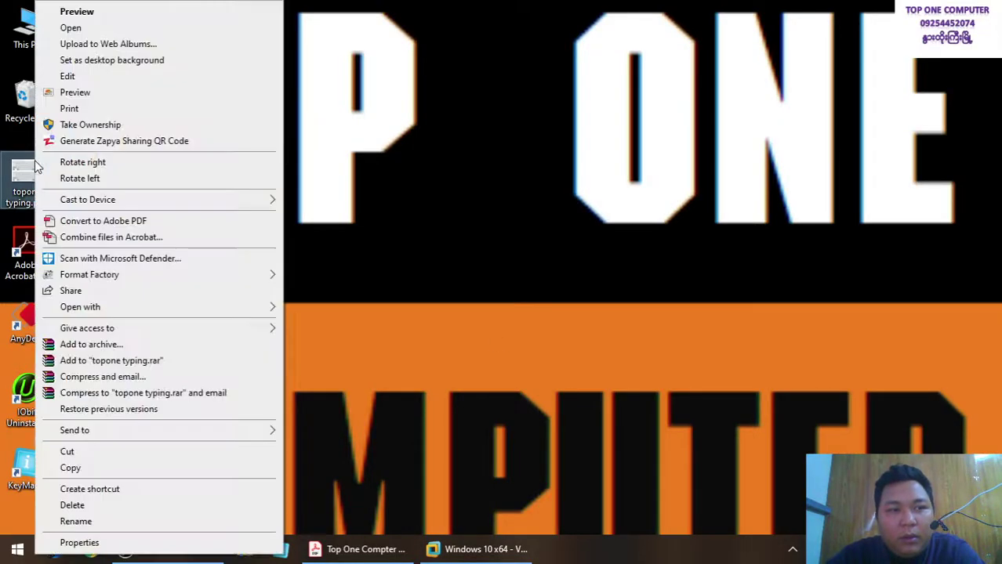
{"action": "left_click", "coordinate": [94, 448]}
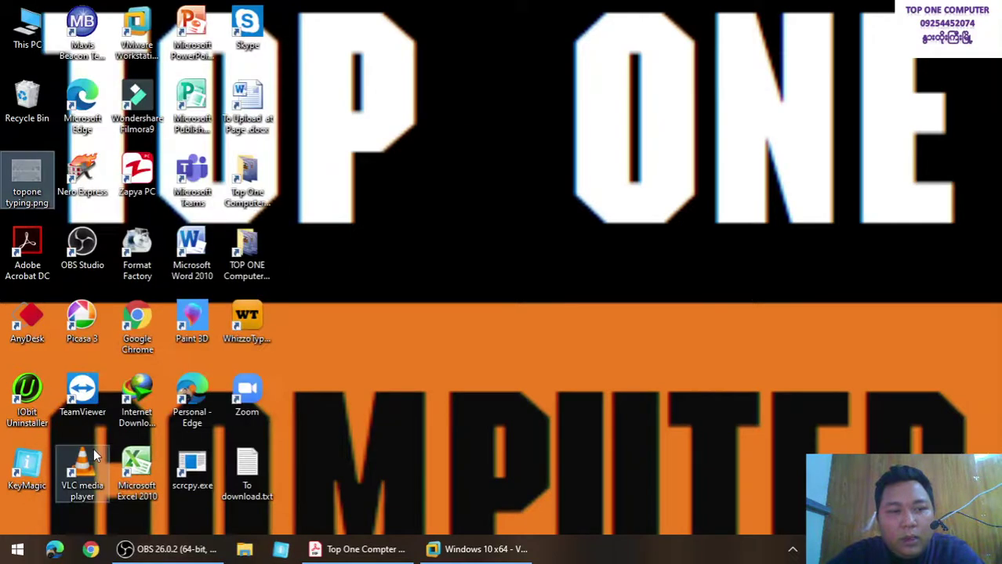
- Open the E2B drive (G:) in File Explorer and paste topone typing.png into its root folder
{"action": "left_click", "coordinate": [249, 549]}
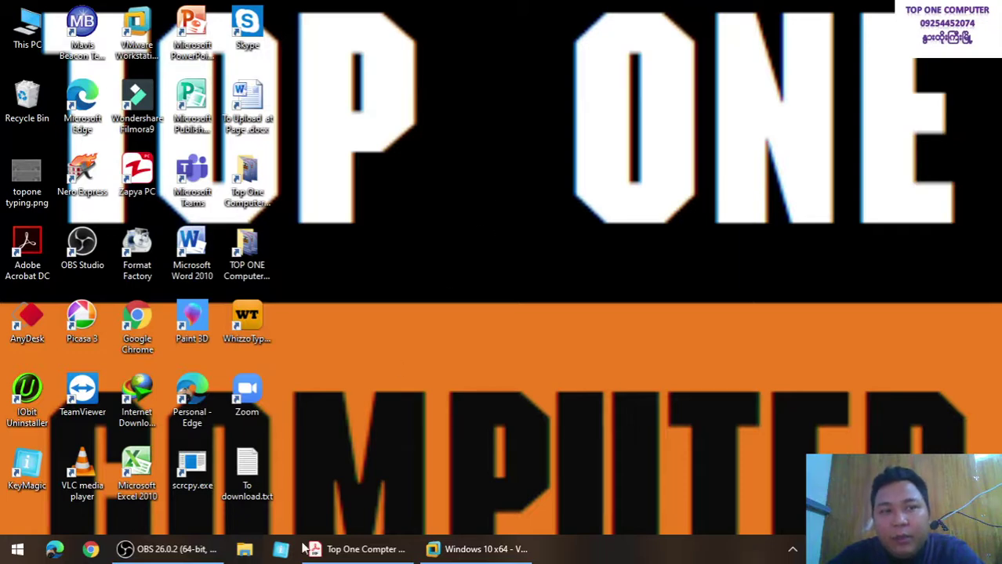
{"action": "left_click", "coordinate": [245, 549]}
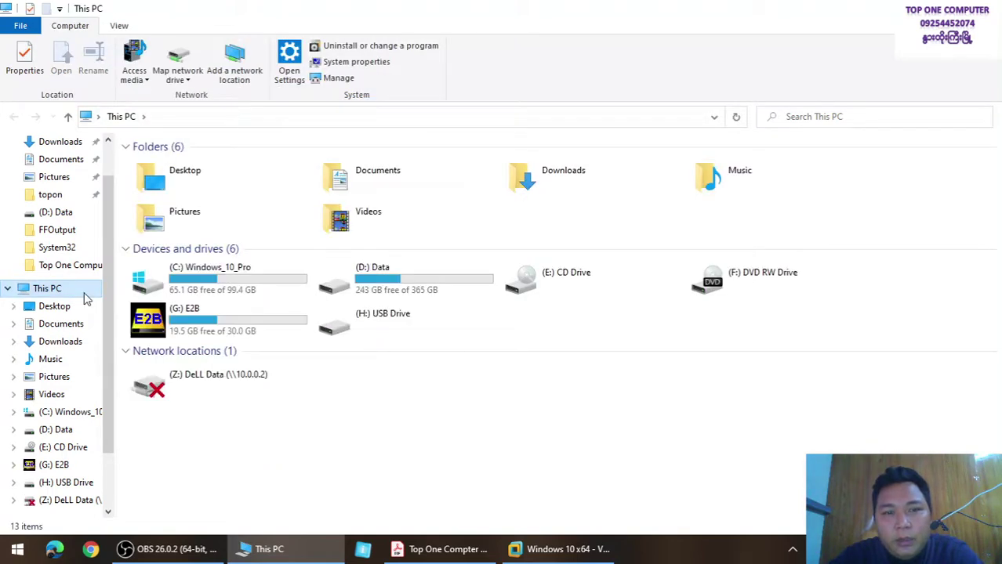
{"action": "left_click", "coordinate": [220, 320]}
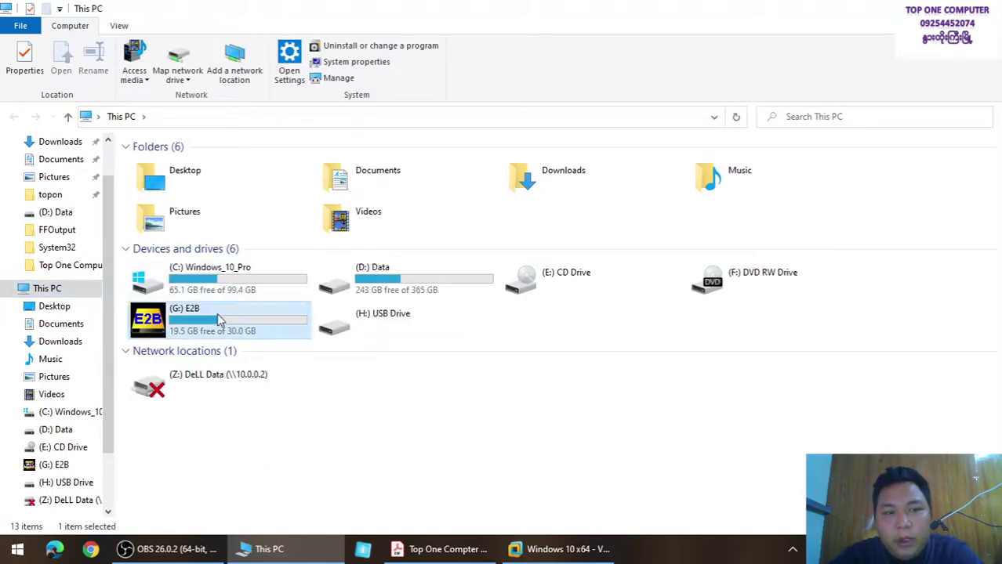
{"action": "double_click", "coordinate": [219, 320]}
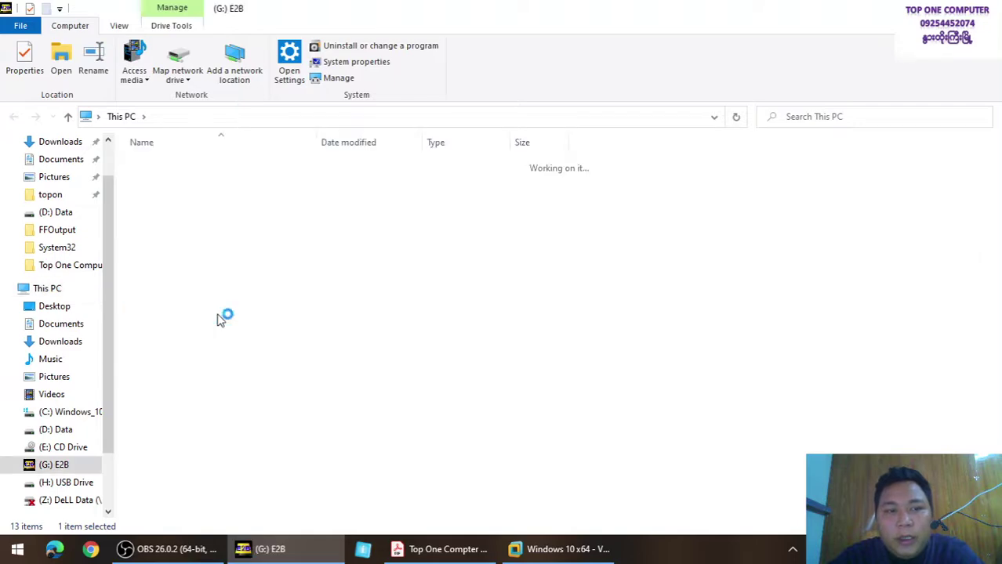
{"action": "right_click", "coordinate": [252, 441]}
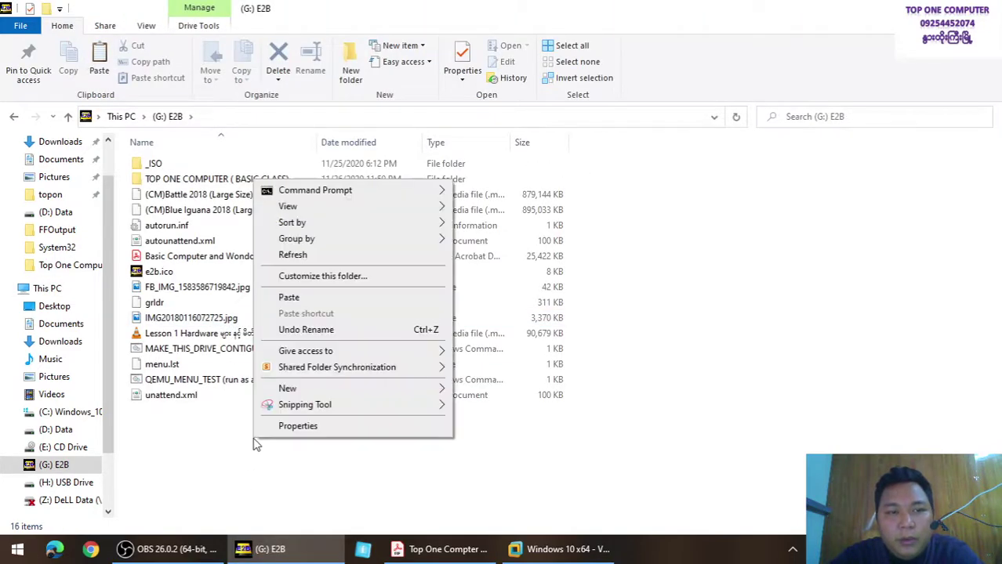
{"action": "left_click", "coordinate": [307, 300]}
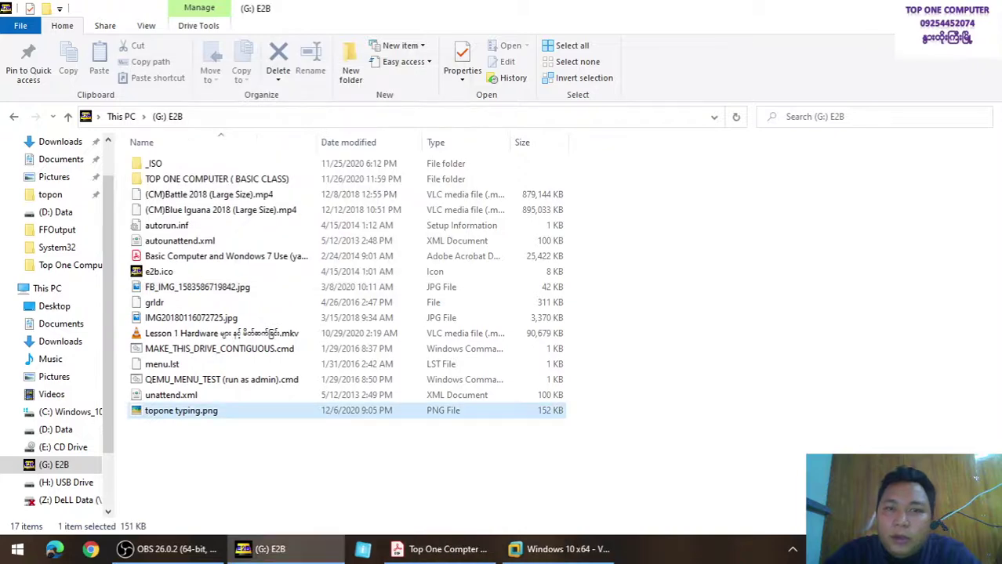
- Check the host desktop, return to the E2B drive (G:) window and cut topone typing.png from it
{"action": "left_click", "coordinate": [892, 14]}
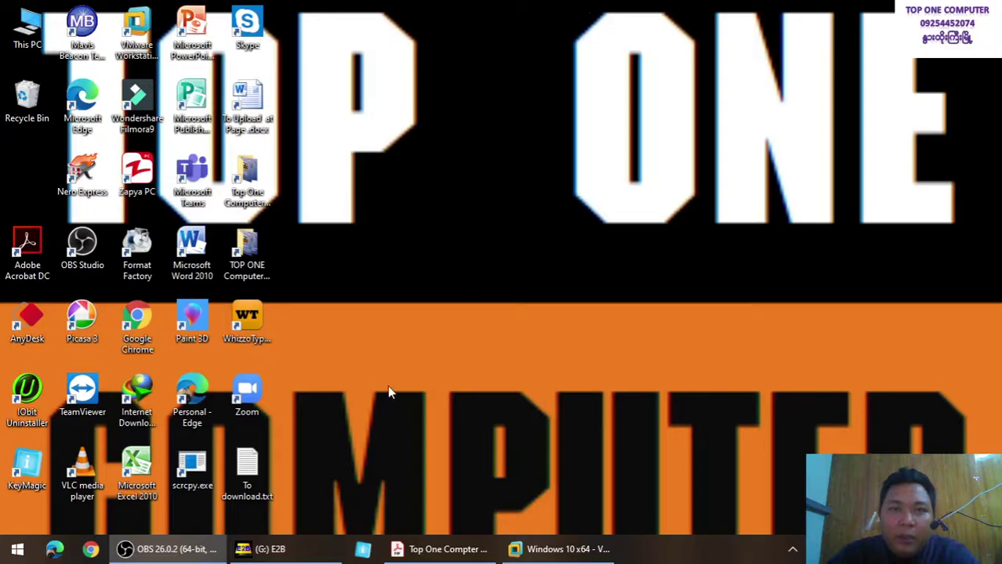
{"action": "left_click", "coordinate": [315, 548]}
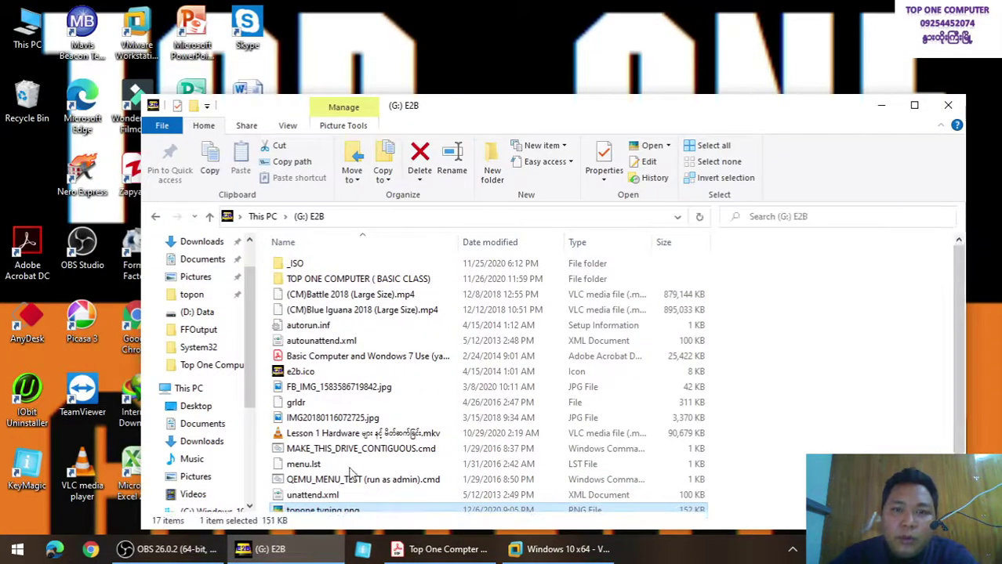
{"action": "mouse_move", "coordinate": [287, 549]}
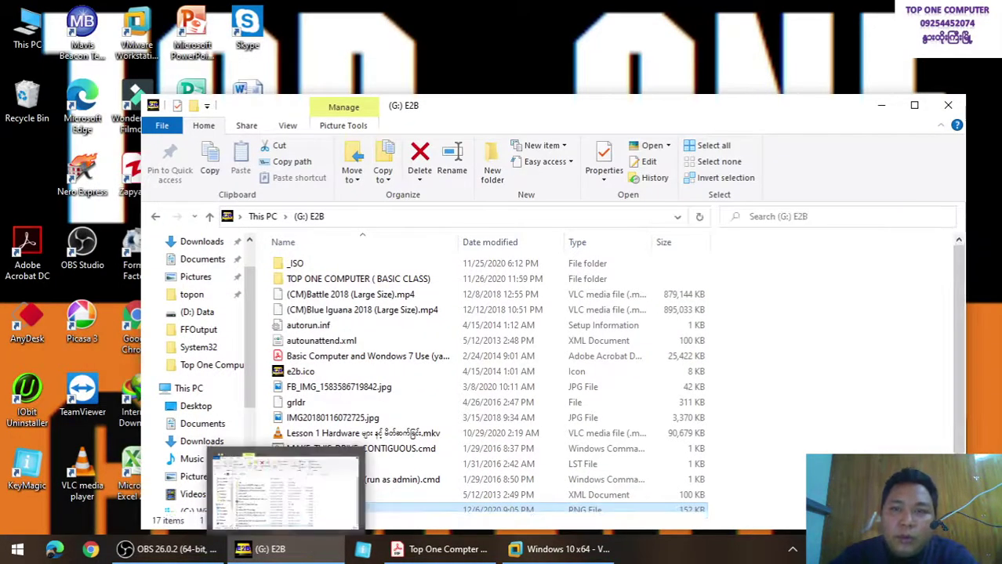
{"action": "left_click", "coordinate": [914, 105]}
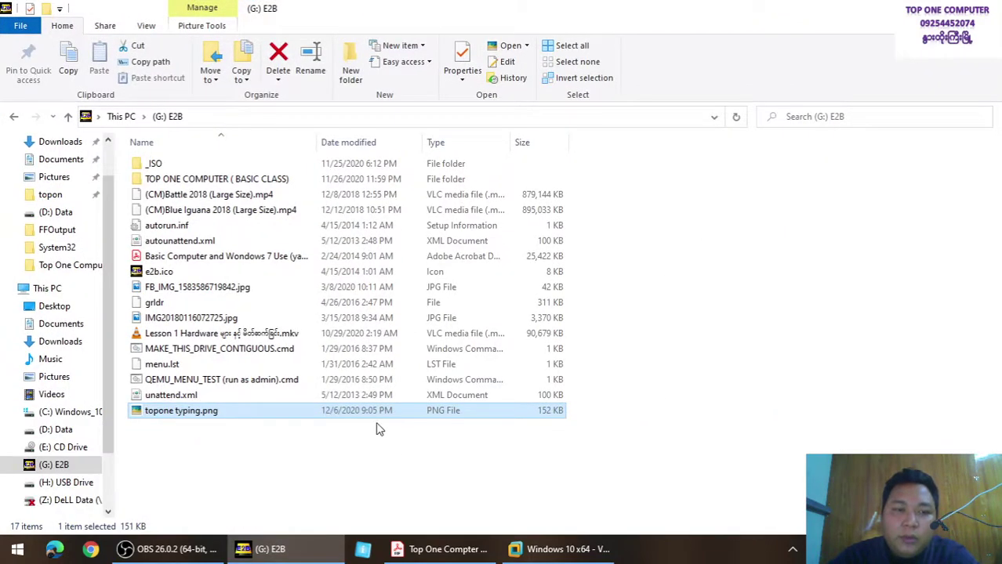
{"action": "right_click", "coordinate": [382, 415]}
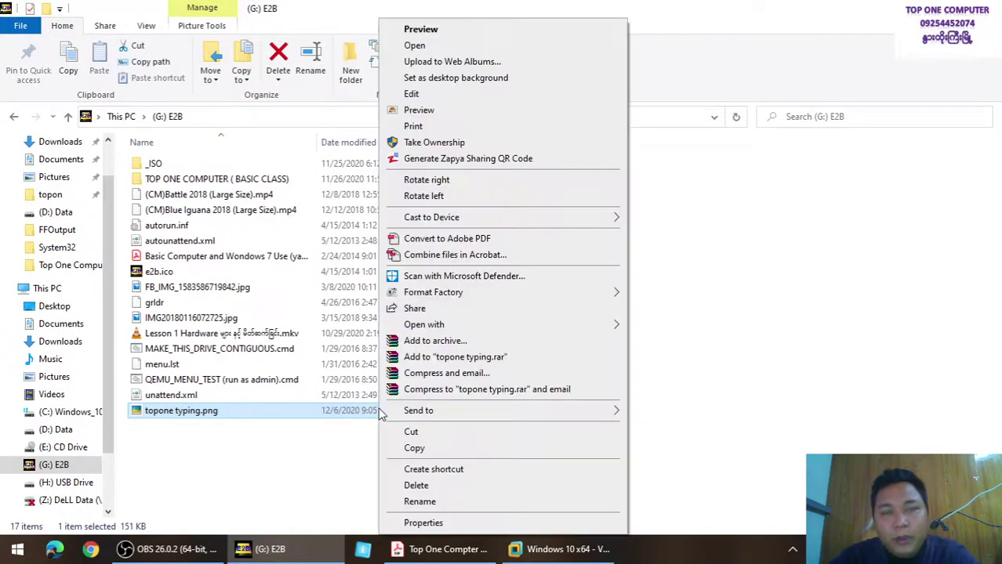
{"action": "left_click", "coordinate": [438, 433]}
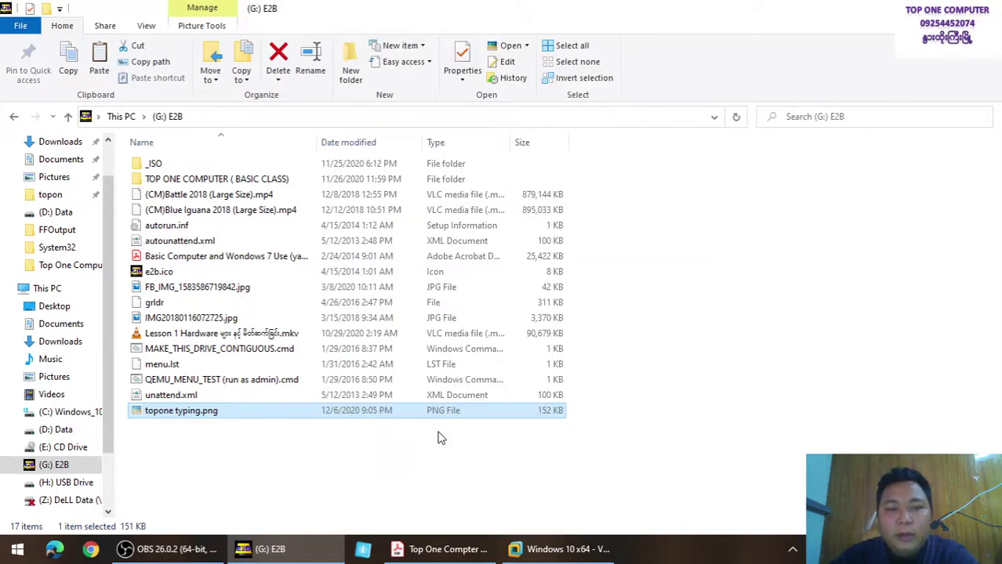
- Paste topone typing.png onto the host desktop and place its icon directly below the Recycle Bin
{"action": "left_click", "coordinate": [912, 8]}
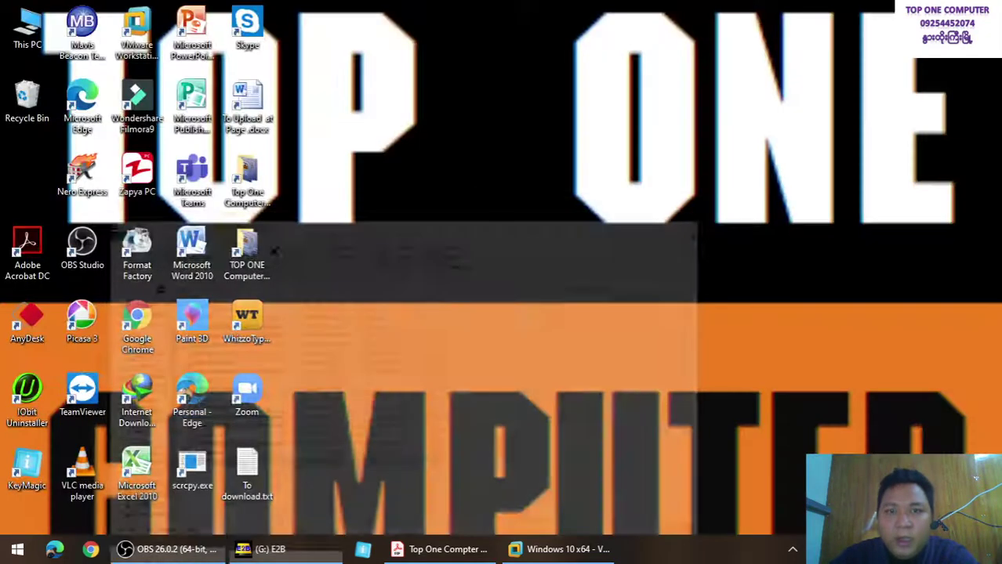
{"action": "right_click", "coordinate": [506, 274]}
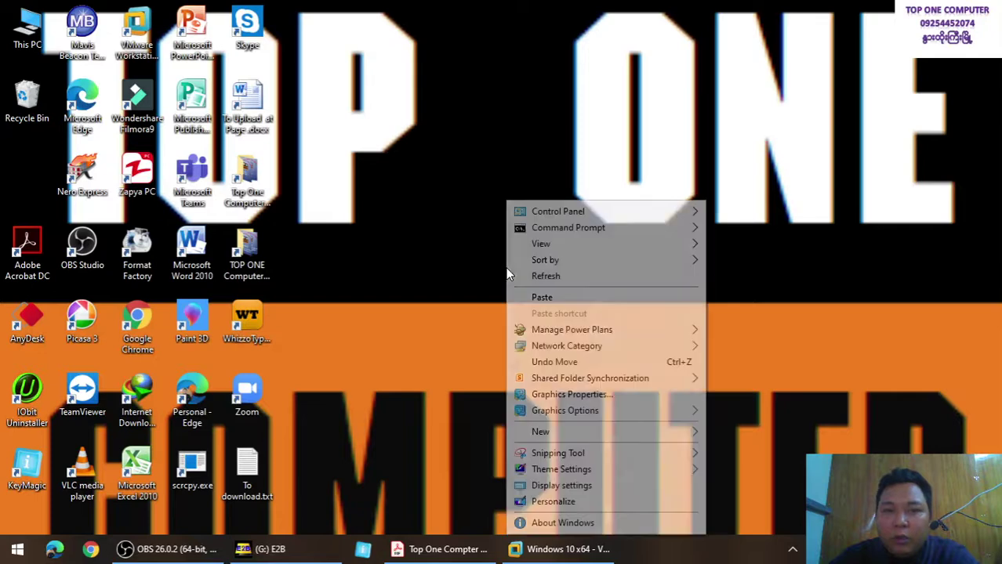
{"action": "left_click", "coordinate": [541, 298]}
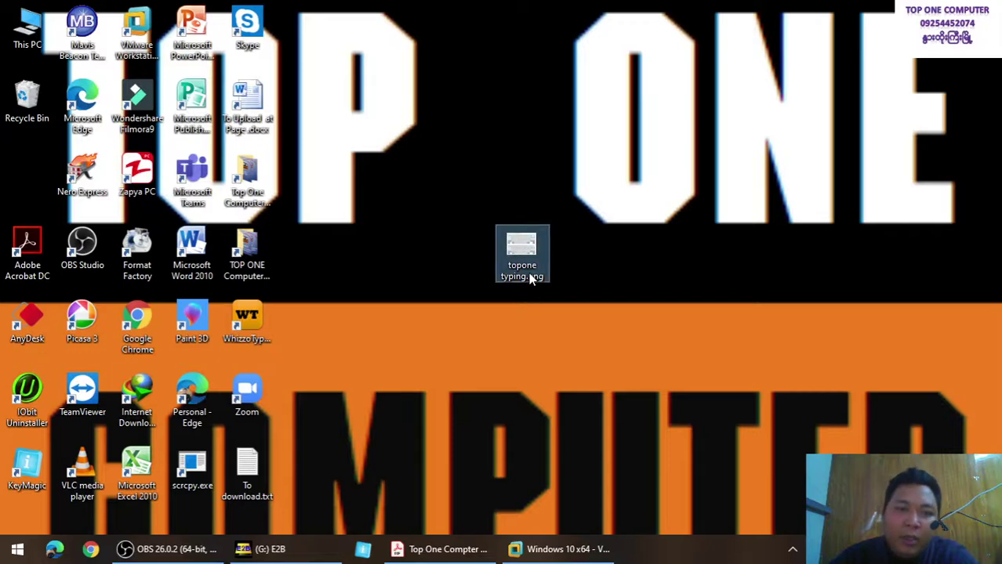
{"action": "left_click_drag", "start_coordinate": [528, 272], "coordinate": [33, 179]}
{"action": "left_click", "coordinate": [421, 53]}
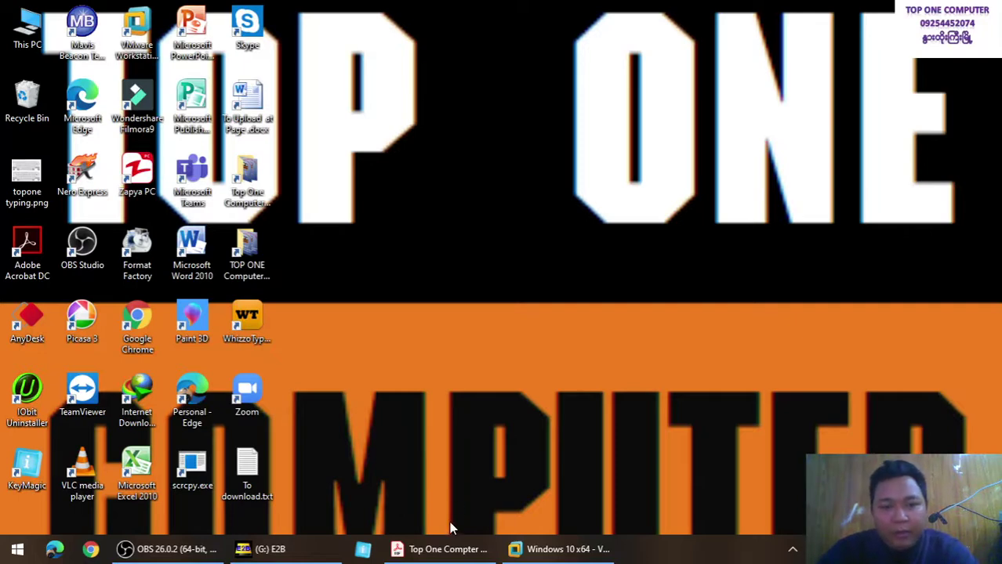
- Switch to Top One Compter Basic Book.pdf in Adobe Acrobat and review the keyboard shortcut list on page 16
{"action": "left_click", "coordinate": [445, 549]}
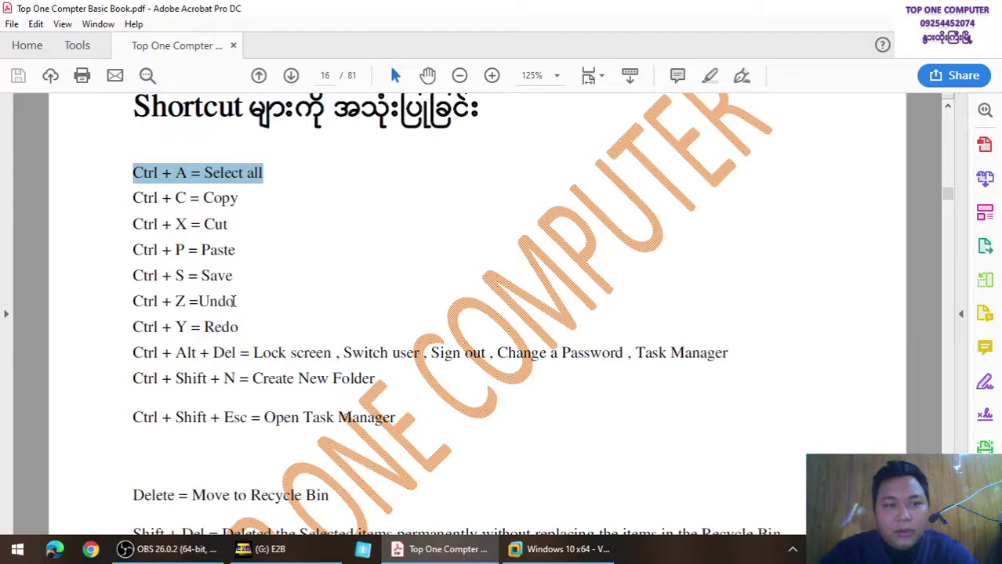
{"action": "left_click", "coordinate": [234, 301]}
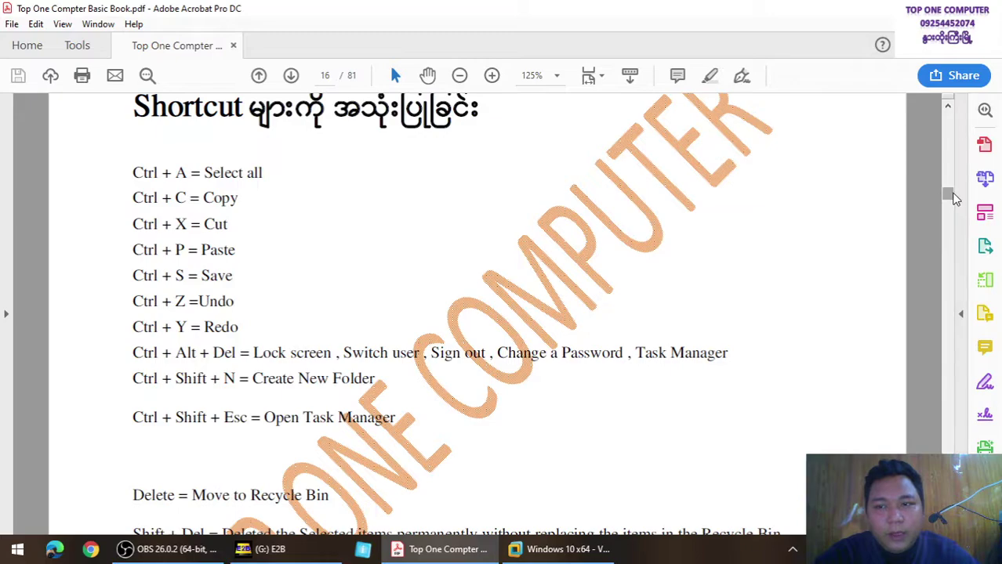
{"action": "left_click_drag", "start_coordinate": [950, 196], "coordinate": [953, 198]}
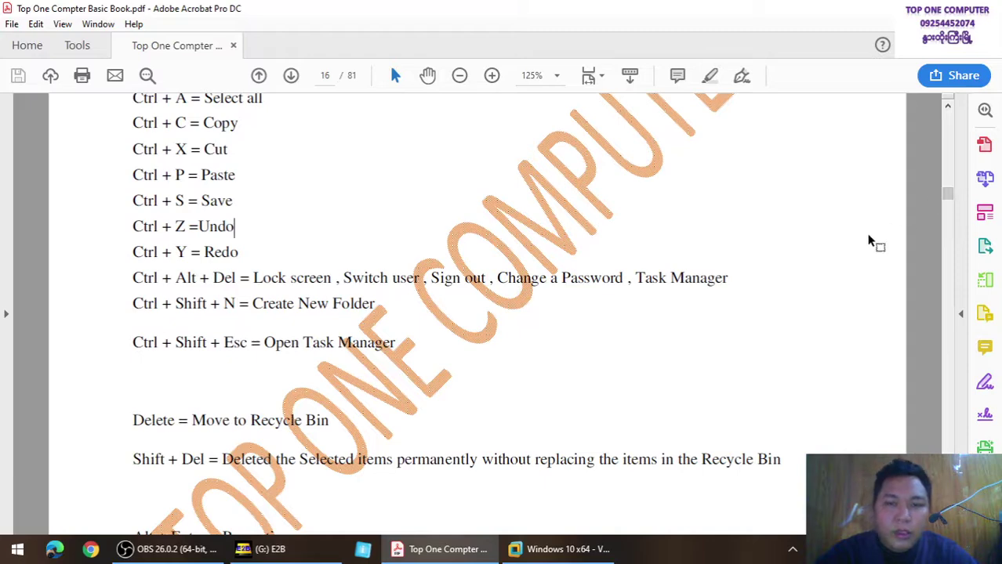
{"action": "scroll", "coordinate": [869, 242], "scroll_direction": "down", "scroll_amount": 5}
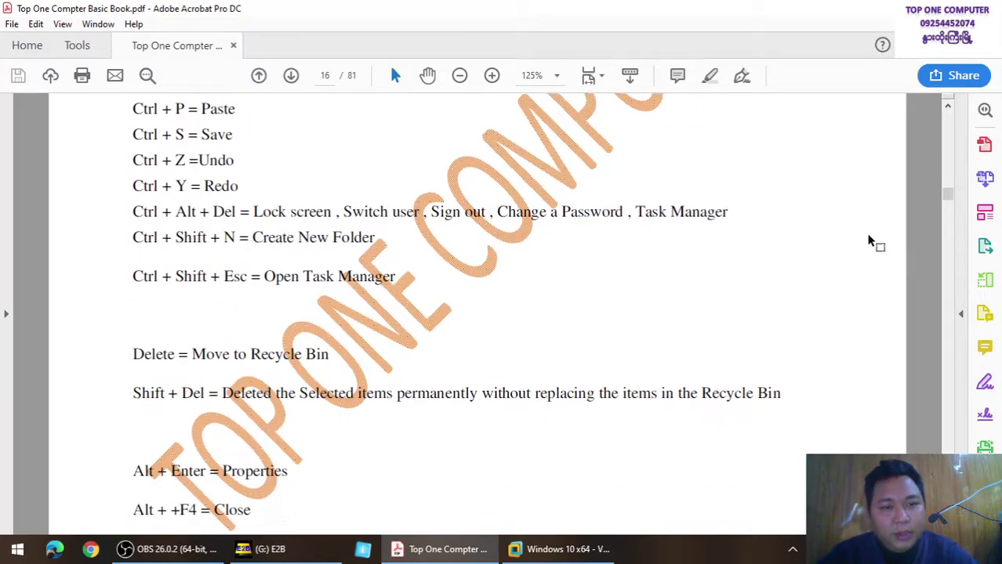
{"action": "scroll", "coordinate": [868, 241], "scroll_direction": "down", "scroll_amount": 6}
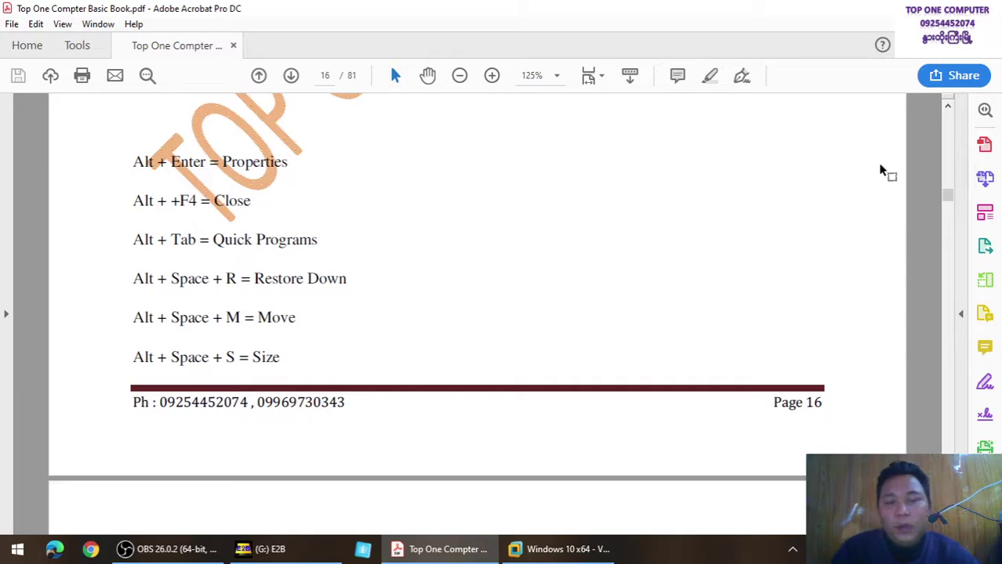
- Switch to File Explorer, go back to This PC and view the E2B drive (G:) properties, closing them after inspection
{"action": "key", "text": "super+d"}
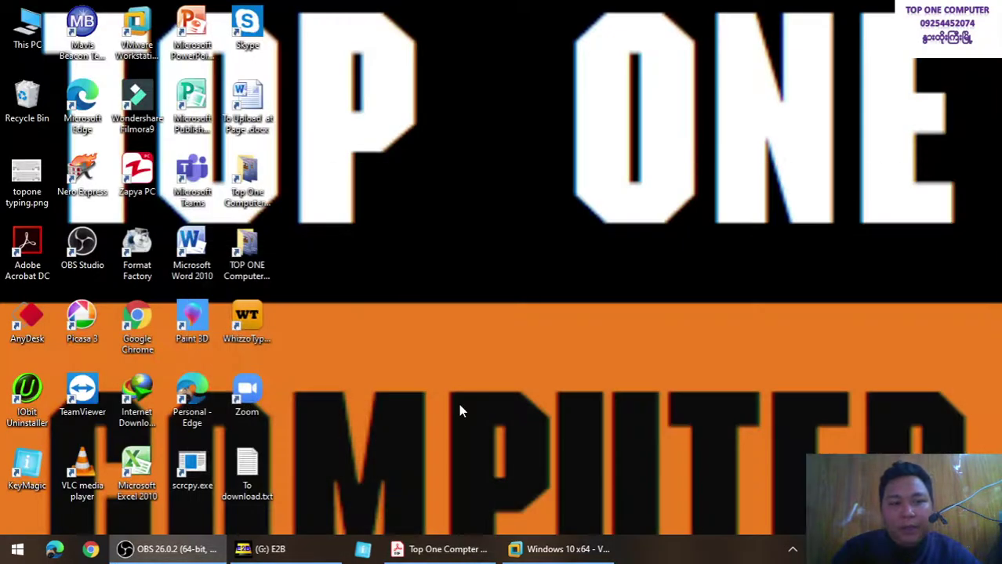
{"action": "left_click", "coordinate": [263, 548]}
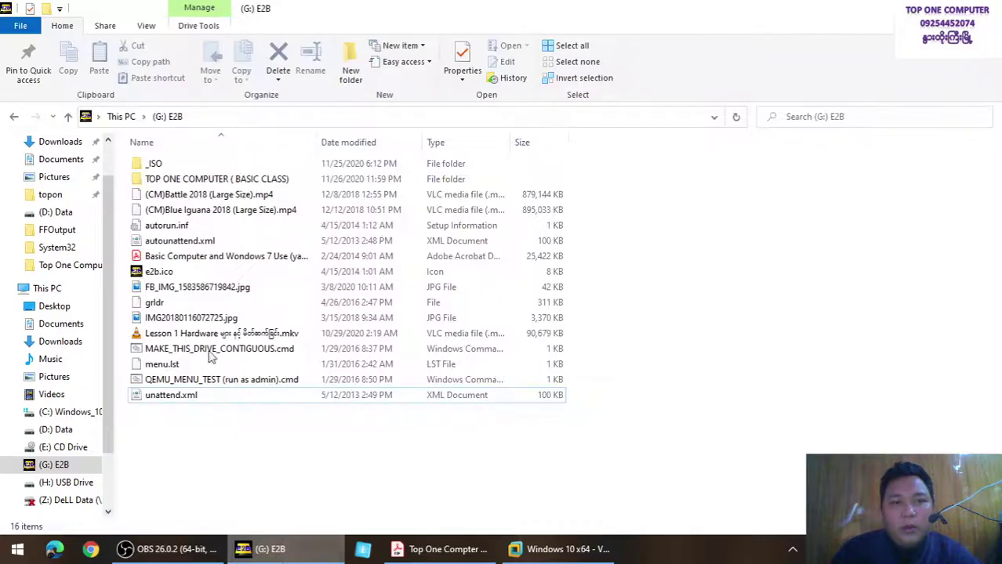
{"action": "left_click", "coordinate": [14, 117]}
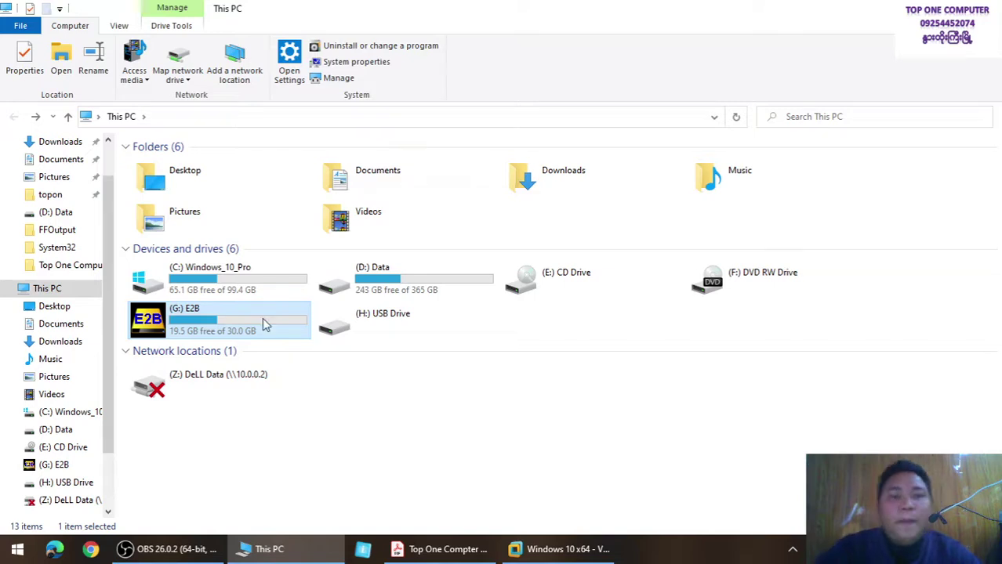
{"action": "right_click", "coordinate": [264, 323]}
{"action": "left_click", "coordinate": [359, 525]}
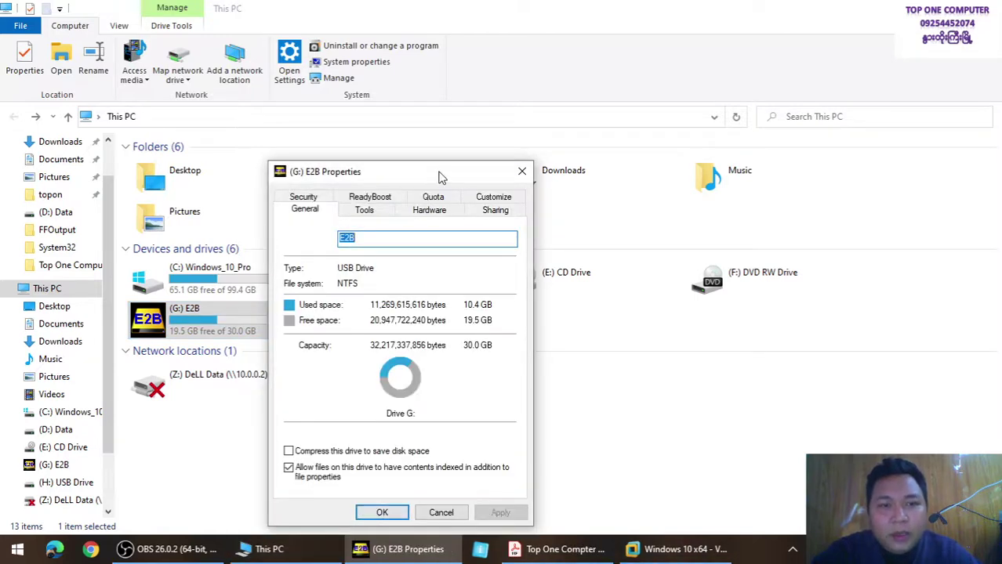
{"action": "left_click", "coordinate": [521, 170]}
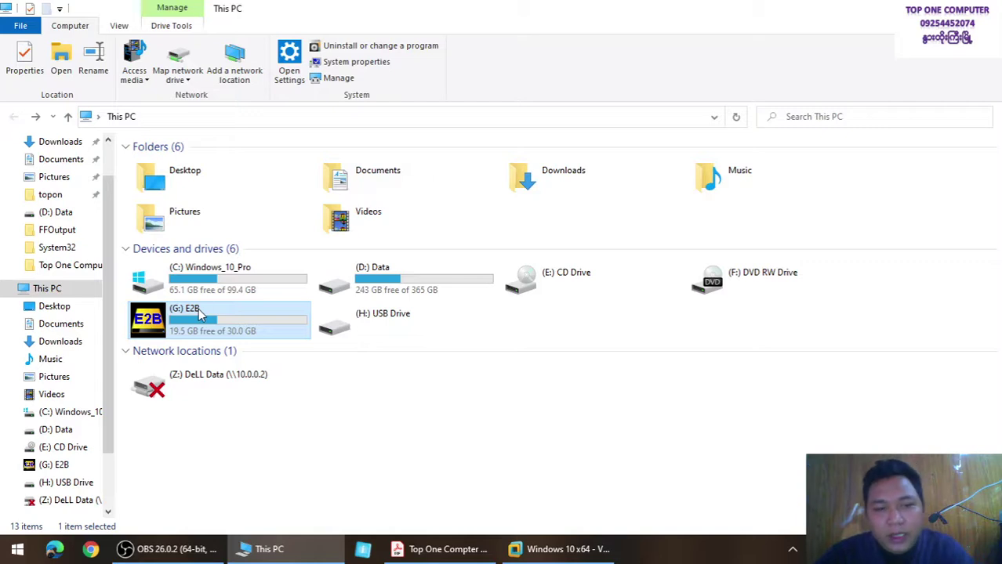
- Select the E2B drive (G:) without renaming it, reopen its properties for another look and close them
{"action": "left_click", "coordinate": [198, 309]}
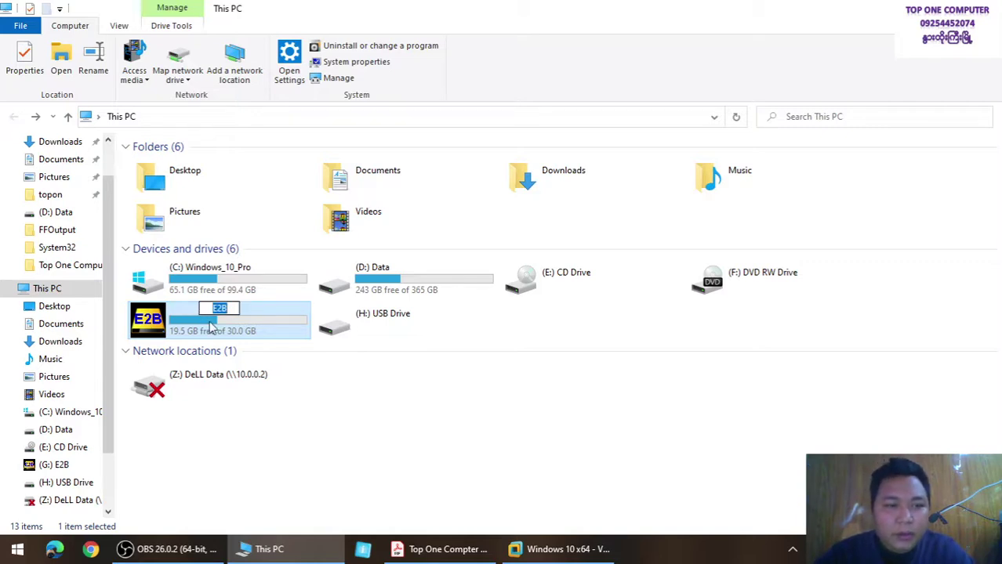
{"action": "left_click", "coordinate": [210, 327]}
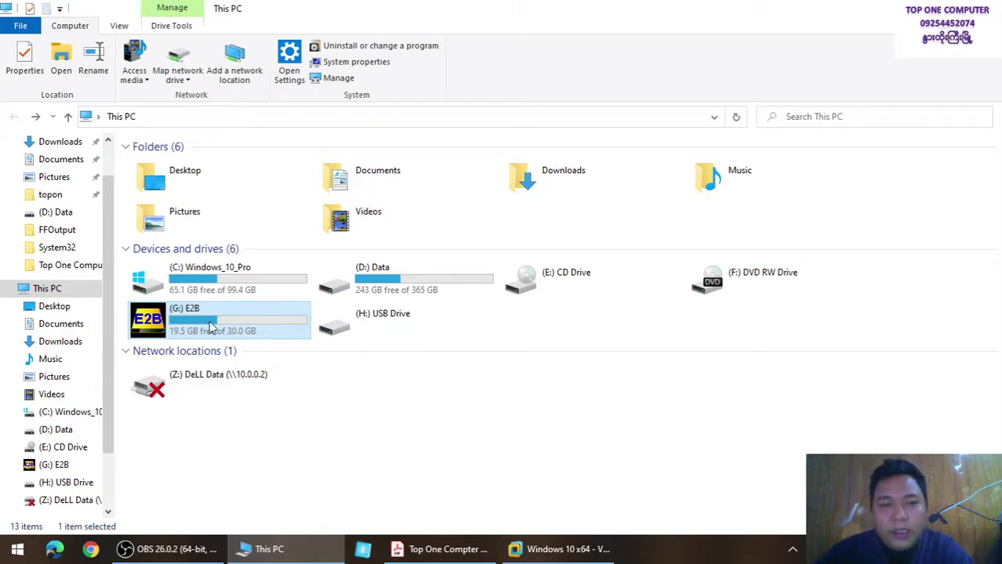
{"action": "key", "text": "alt+Return"}
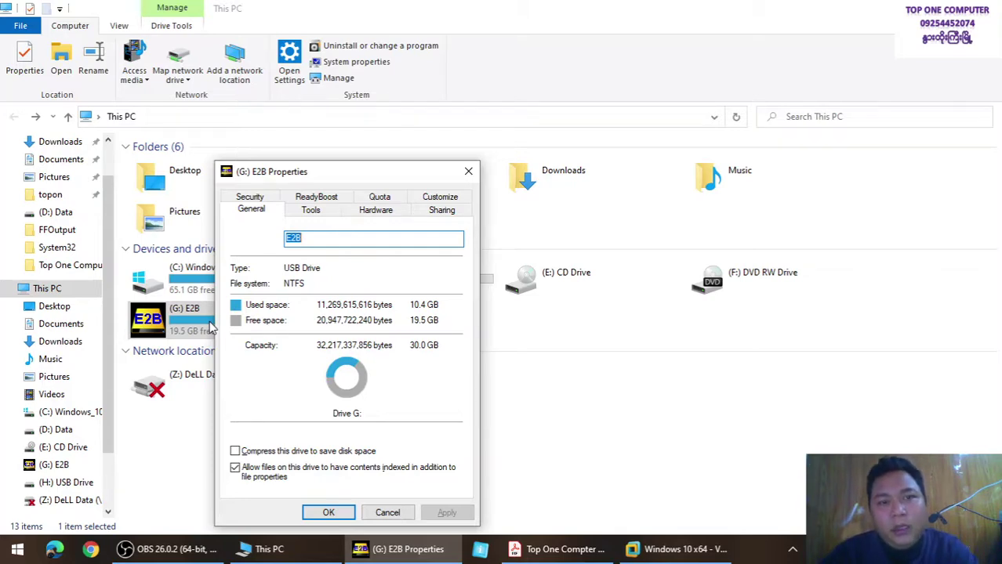
{"action": "left_click", "coordinate": [468, 171]}
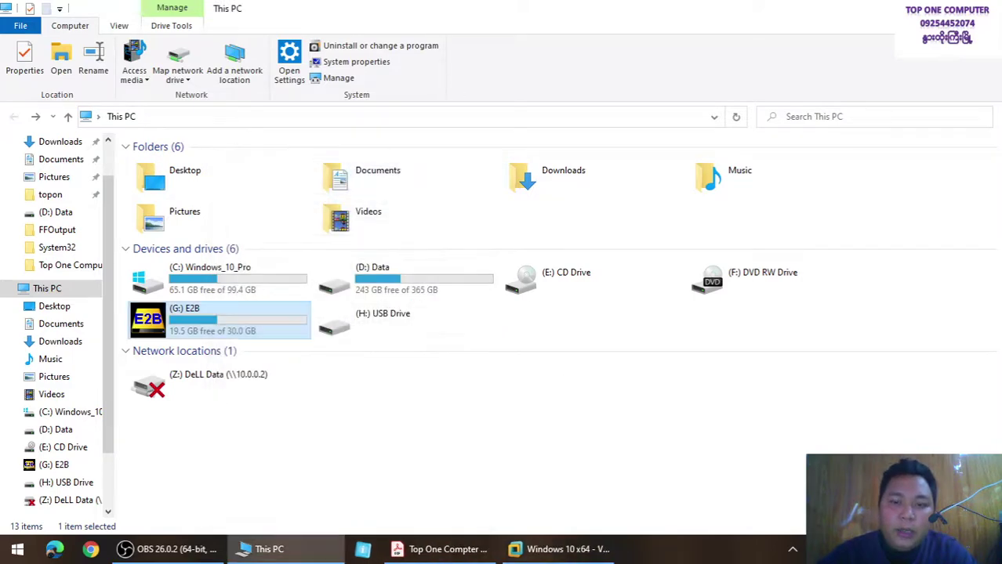
- Switch to the Windows 10 x64 virtual machine, shut down its Windows system and return to the host
{"action": "left_click", "coordinate": [582, 557]}
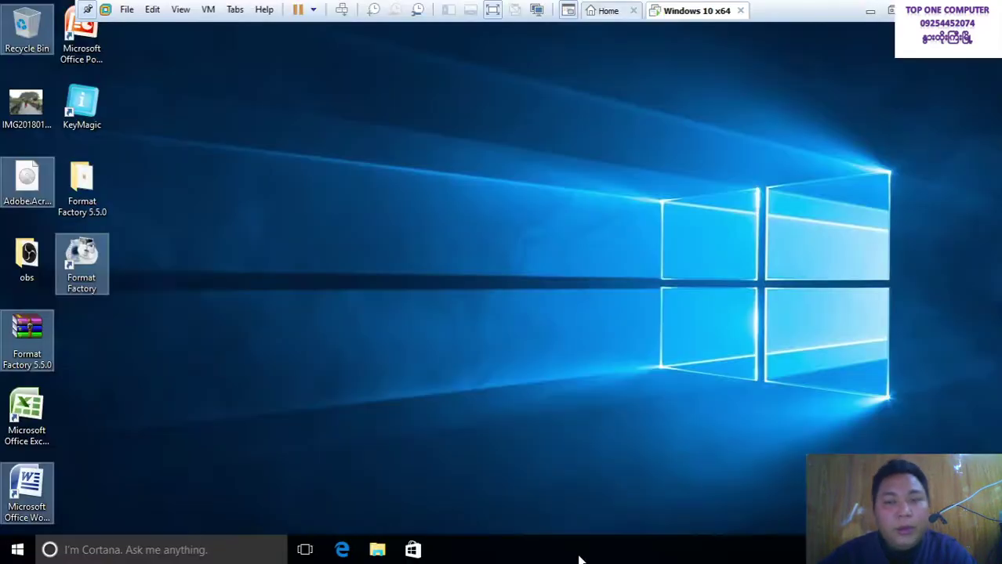
{"action": "left_click", "coordinate": [17, 552]}
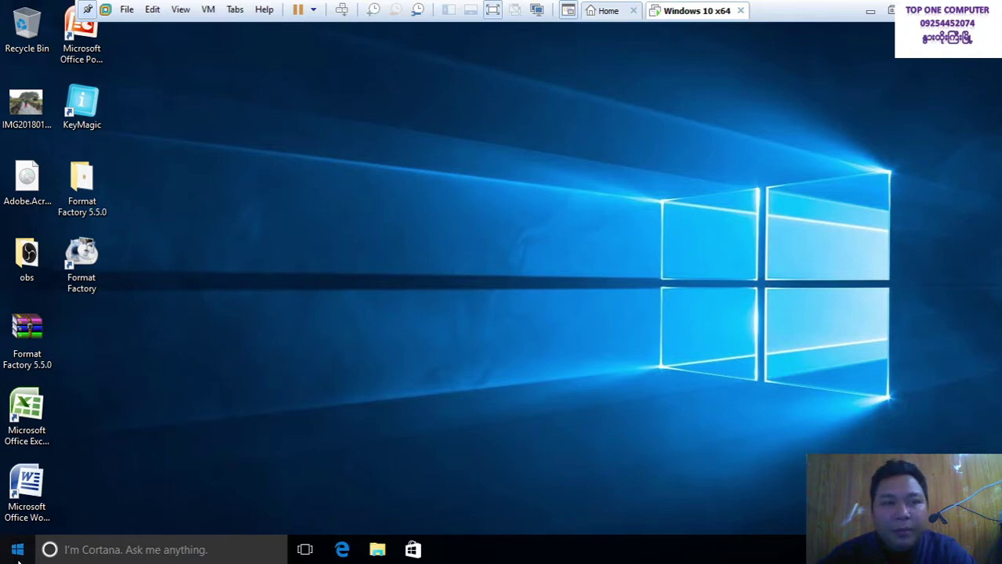
{"action": "left_click", "coordinate": [18, 555]}
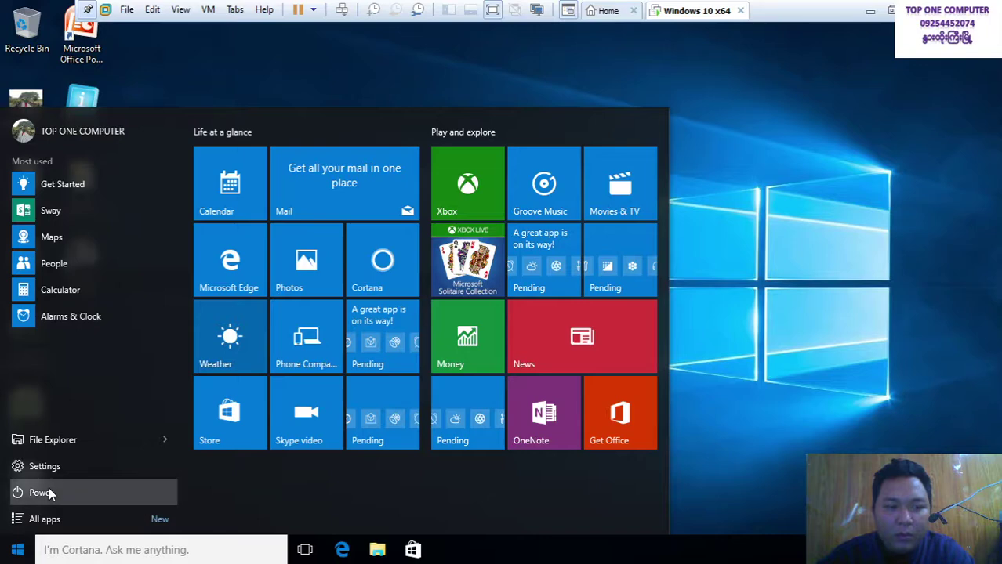
{"action": "key", "text": "Escape"}
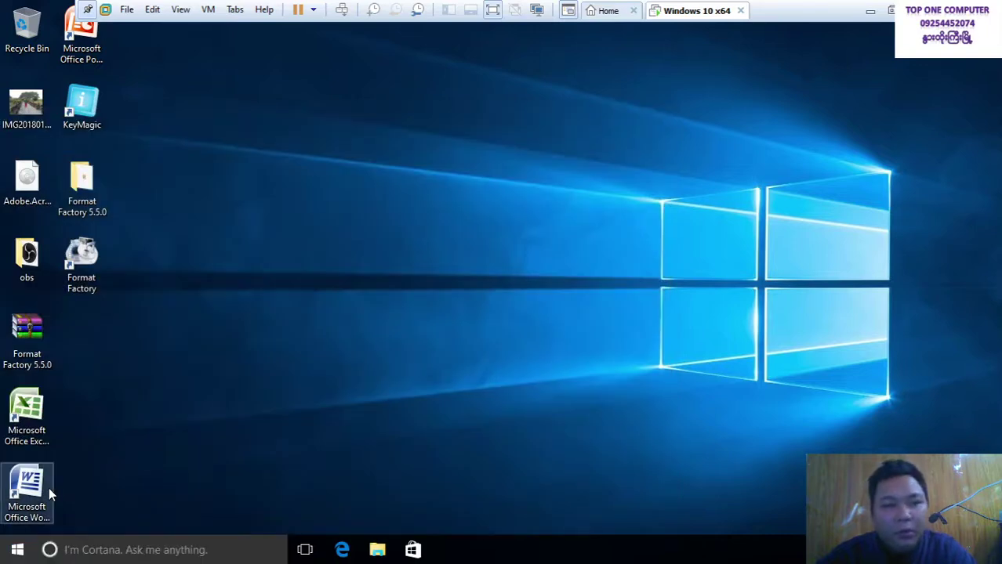
{"action": "left_click", "coordinate": [17, 549]}
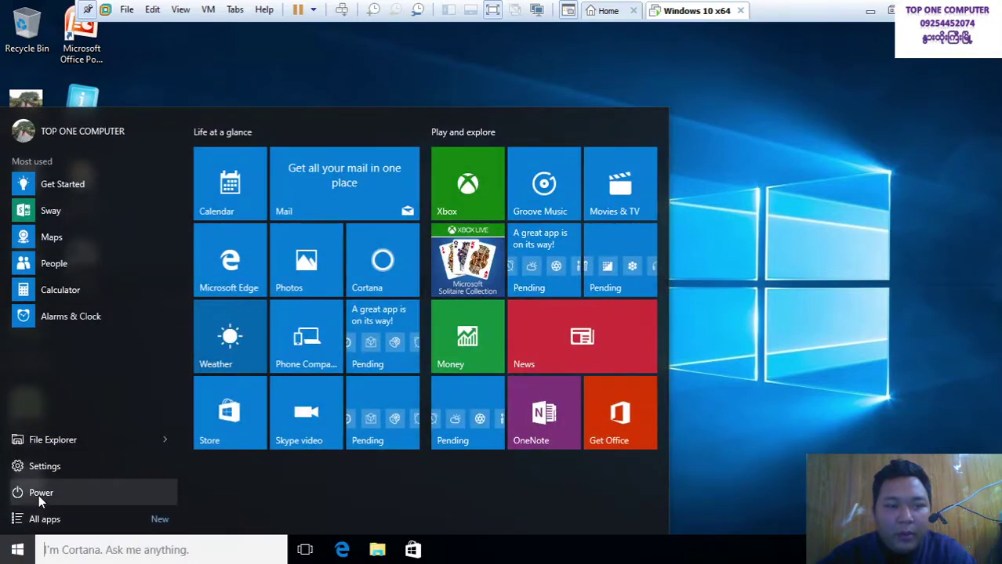
{"action": "left_click", "coordinate": [38, 494]}
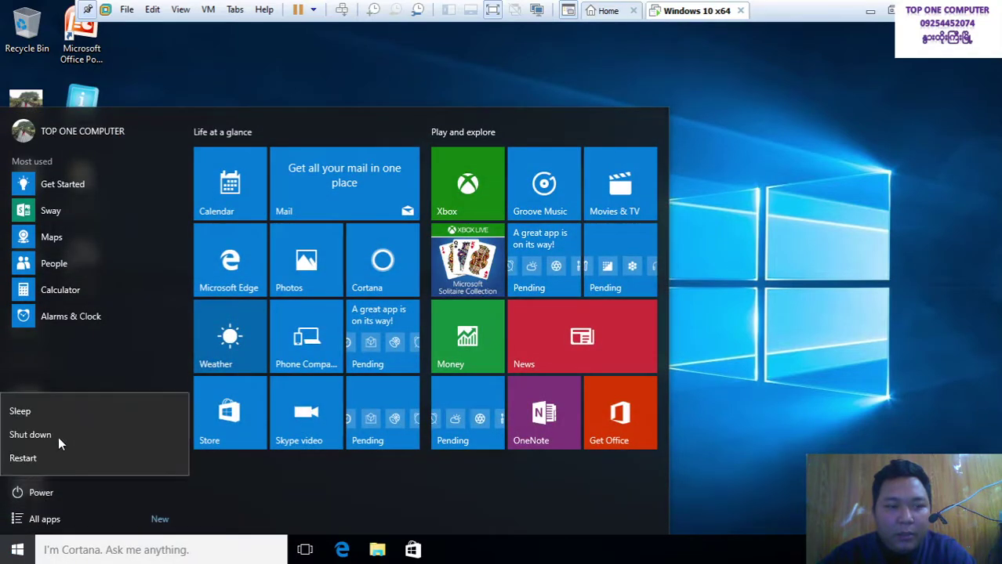
{"action": "left_click", "coordinate": [59, 435]}
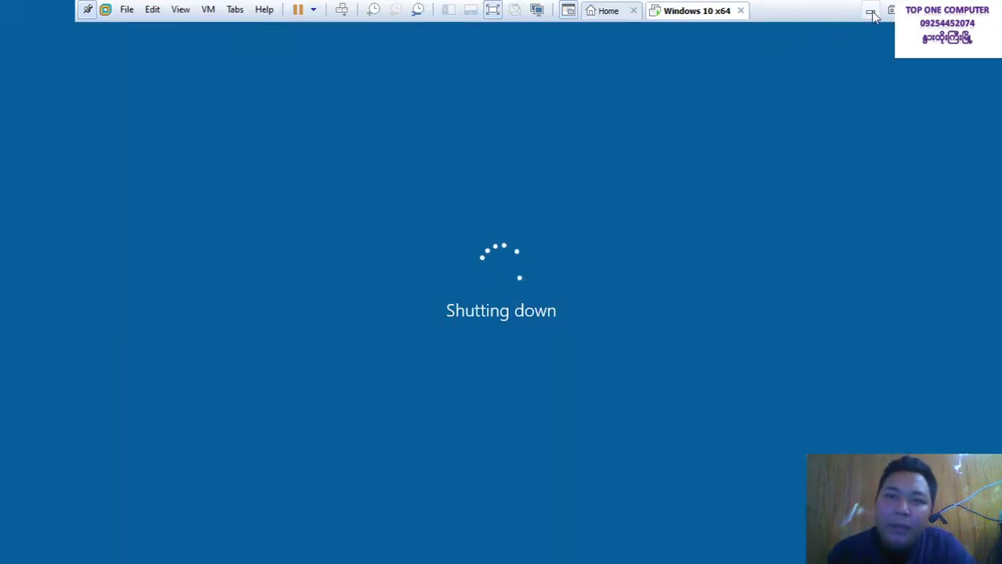
{"action": "left_click", "coordinate": [873, 14]}
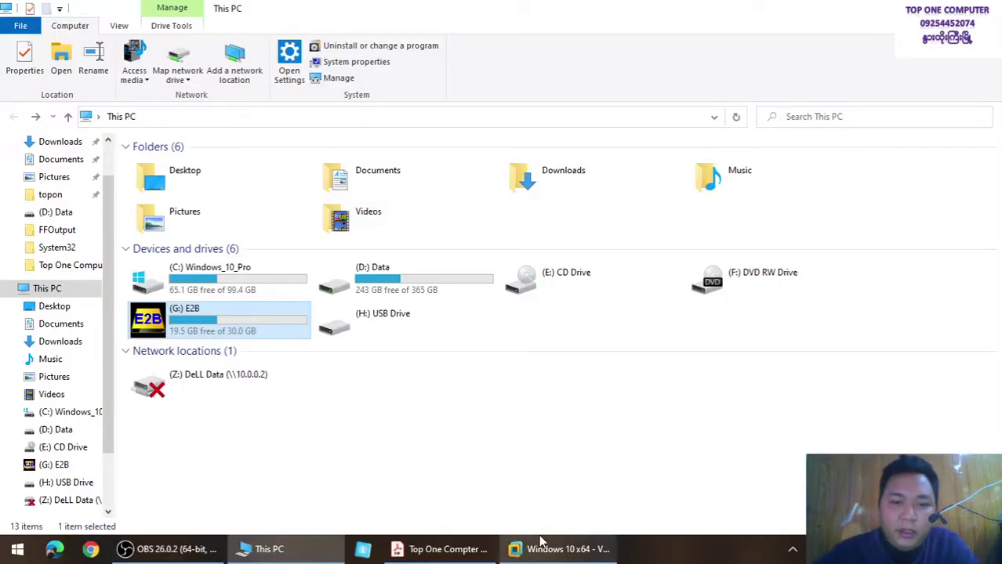
- Bring up the PDF to check the Alt shortcuts at the end of page 16 and switch back to This PC
{"action": "left_click", "coordinate": [444, 551]}
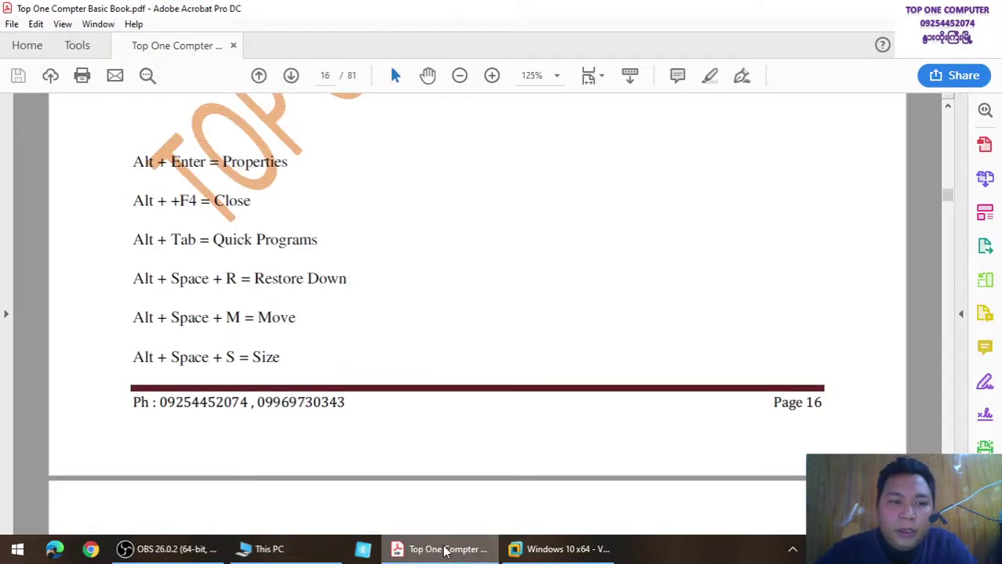
{"action": "key", "text": "Down"}
{"action": "key", "text": "Up"}
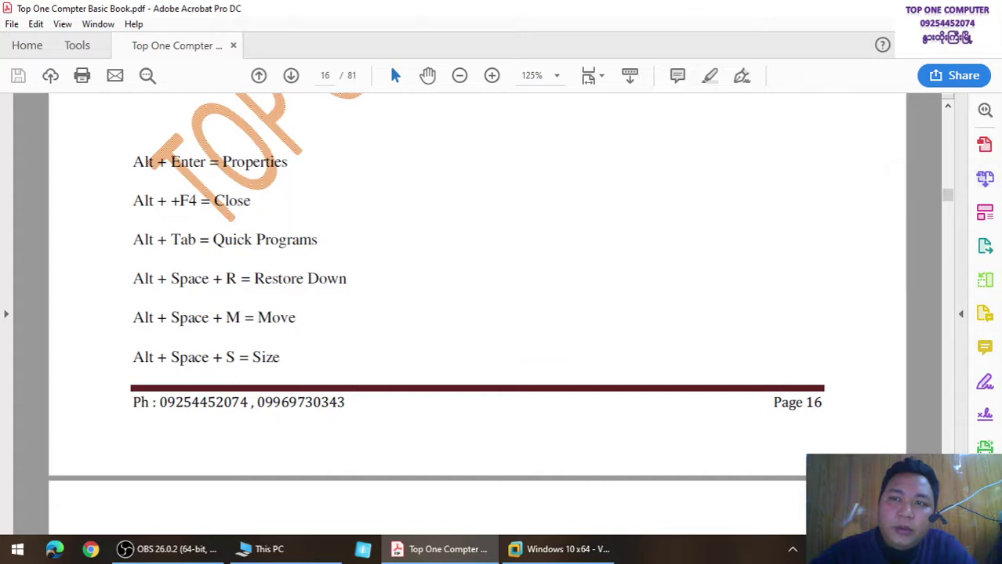
{"action": "key", "text": "alt+Tab"}
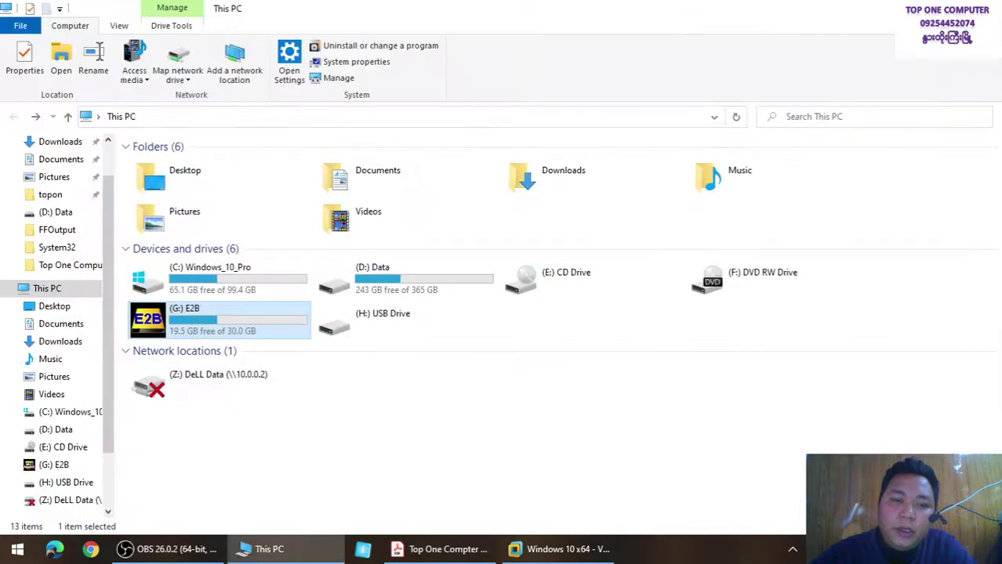
- Check the shutdown progress of the Windows 10 x64 virtual machine, minimize it and show the host desktop
{"action": "left_click", "coordinate": [561, 558]}
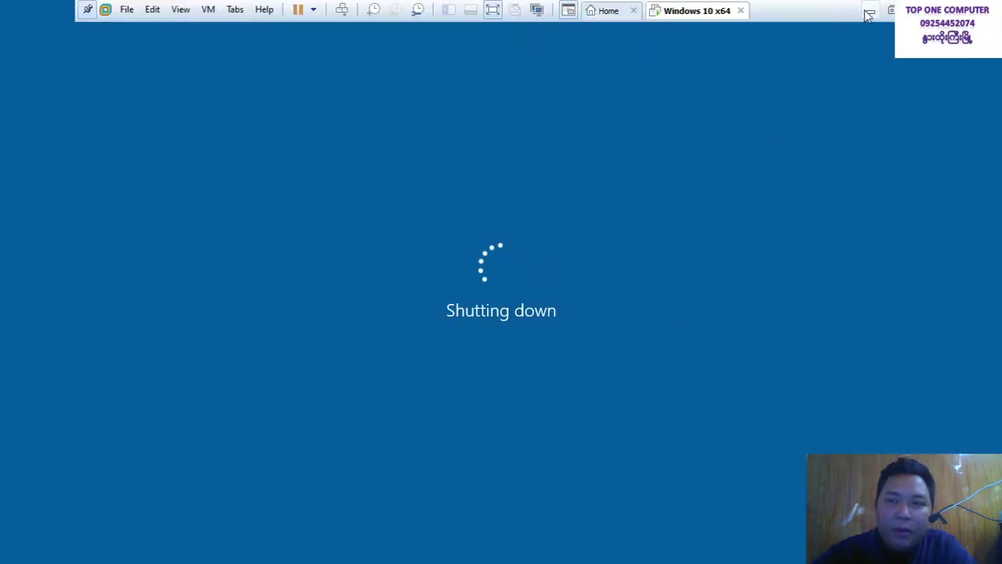
{"action": "left_click", "coordinate": [869, 17]}
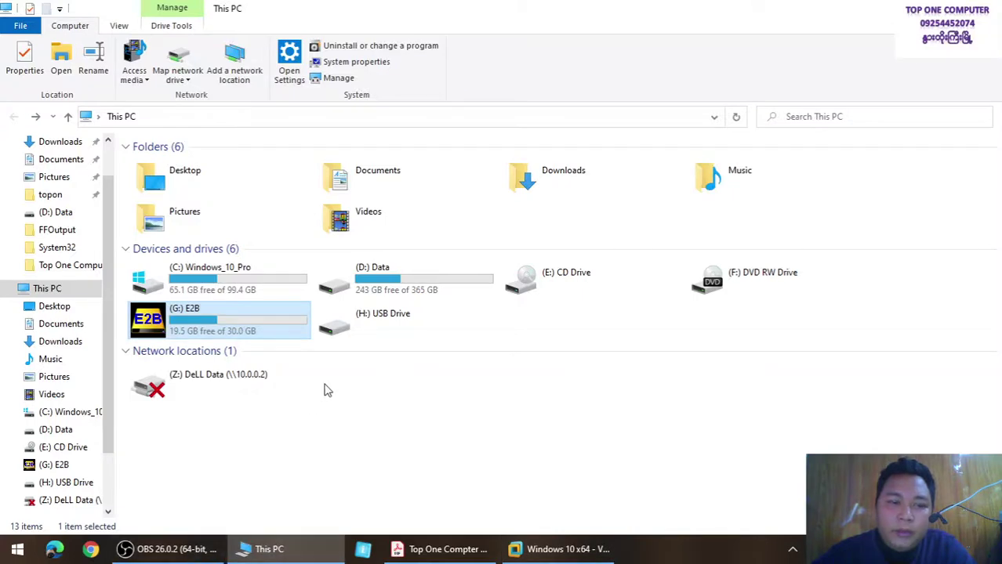
{"action": "key", "text": "super+d"}
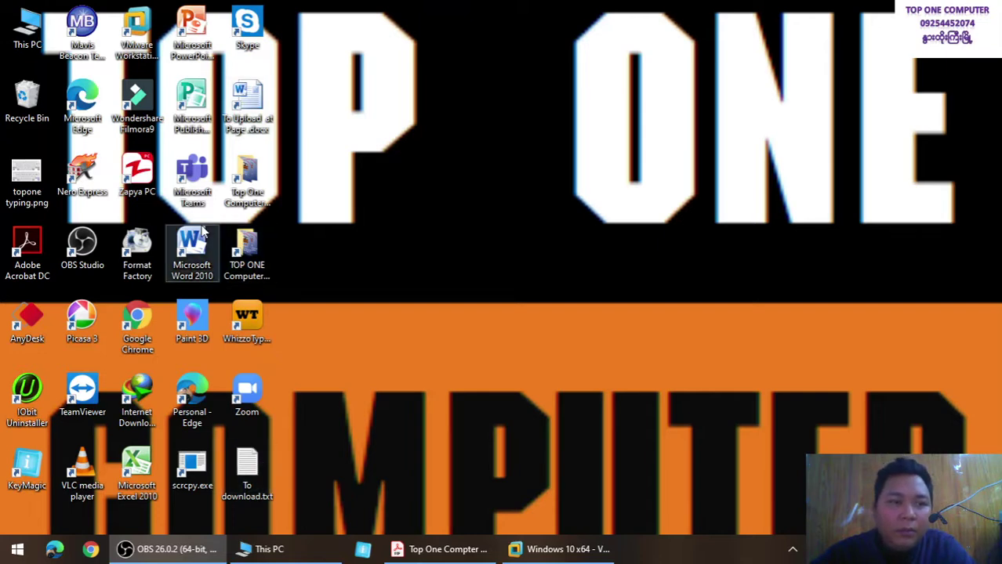
- Open This PC from the desktop, maximize its window and close it
{"action": "double_click", "coordinate": [31, 31]}
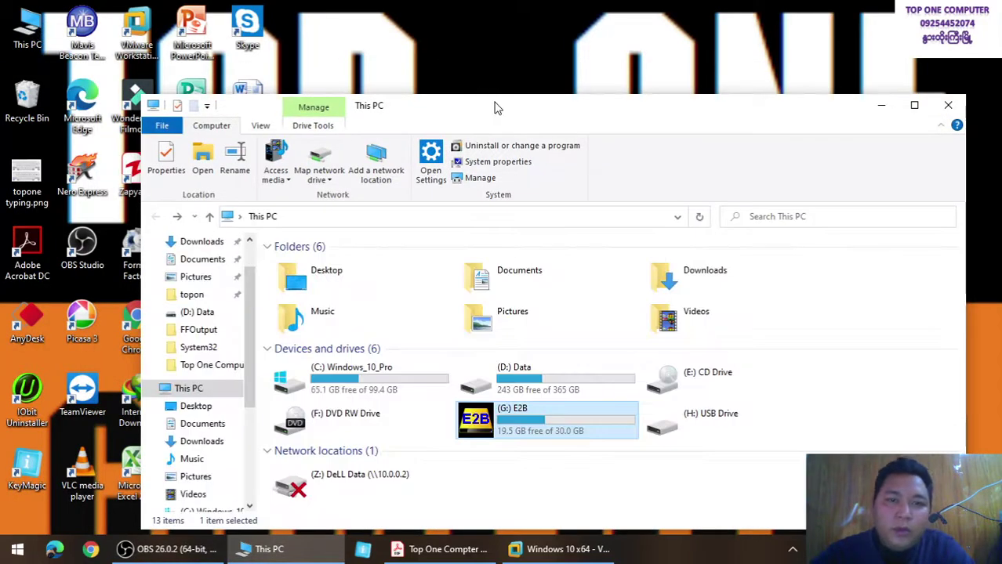
{"action": "double_click", "coordinate": [496, 105]}
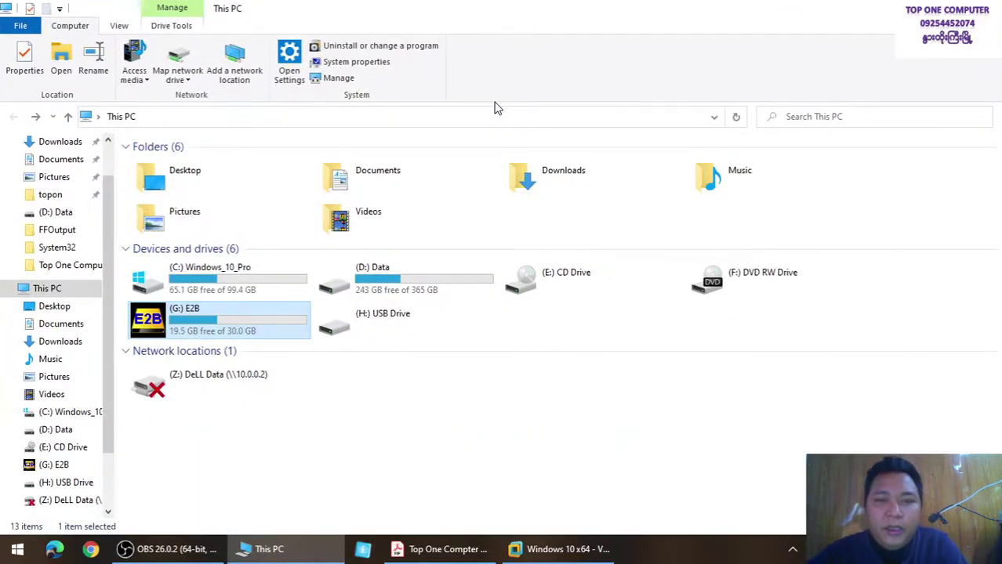
{"action": "key", "text": "alt"}
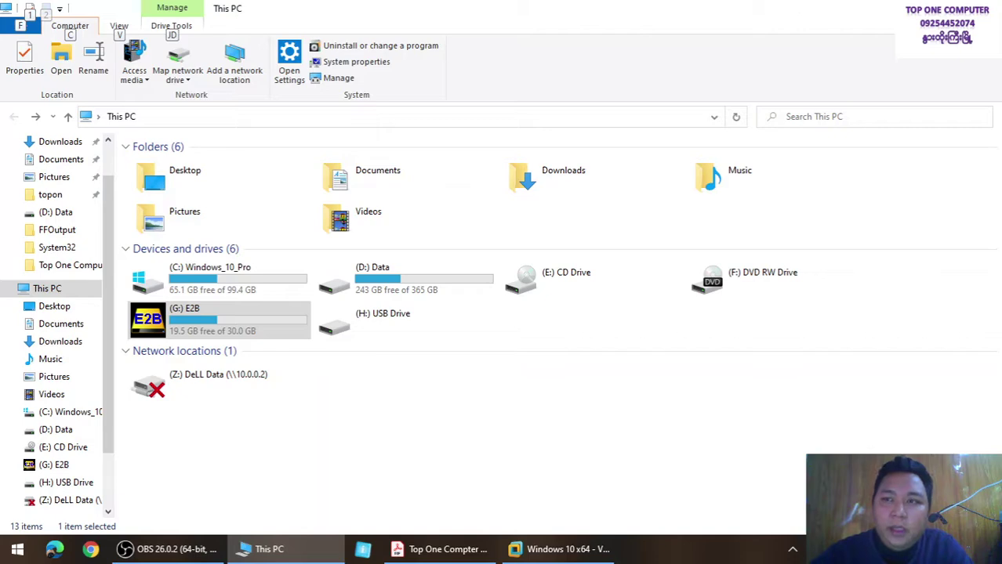
{"action": "key", "text": "alt"}
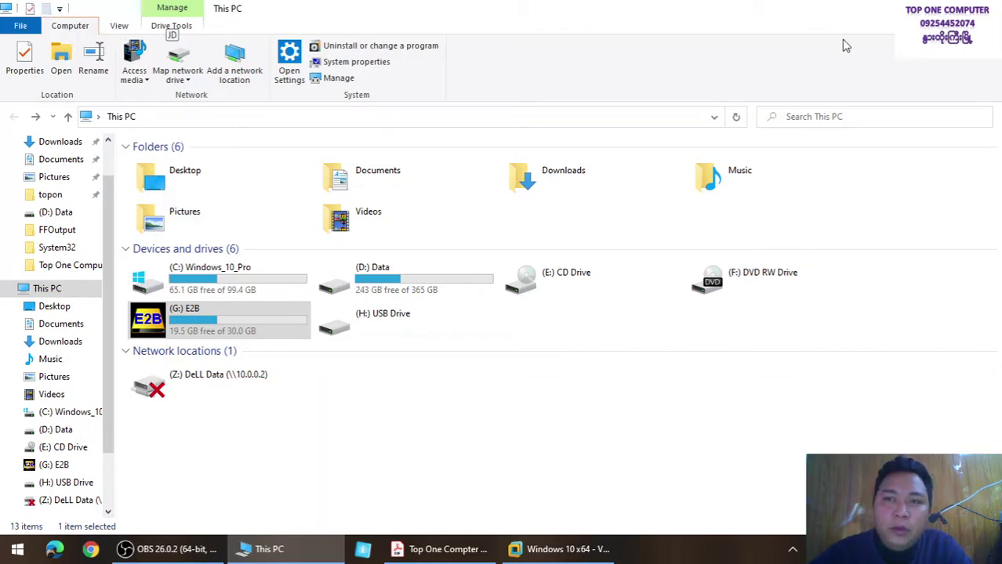
{"action": "key", "text": "alt+F4"}
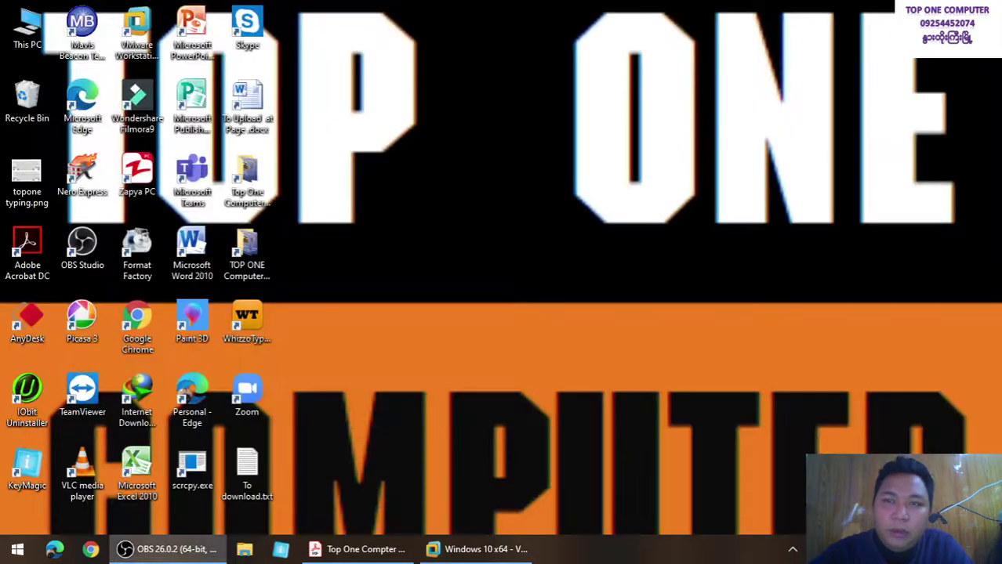
- Look at the Windows 10 x64 virtual machine again, minimize it and bring up the Top One Compter Basic Book PDF
{"action": "left_click", "coordinate": [459, 552]}
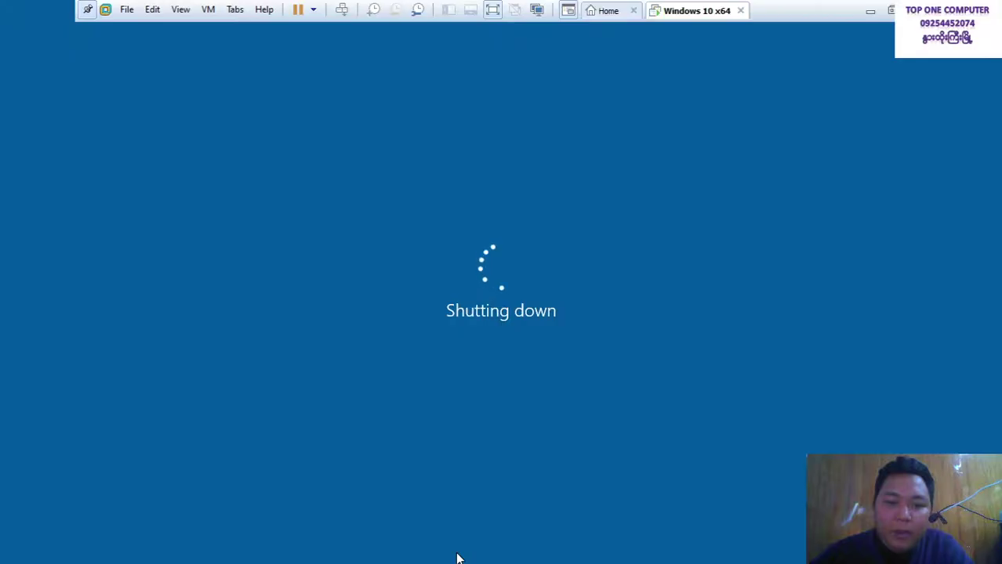
{"action": "left_click", "coordinate": [870, 11]}
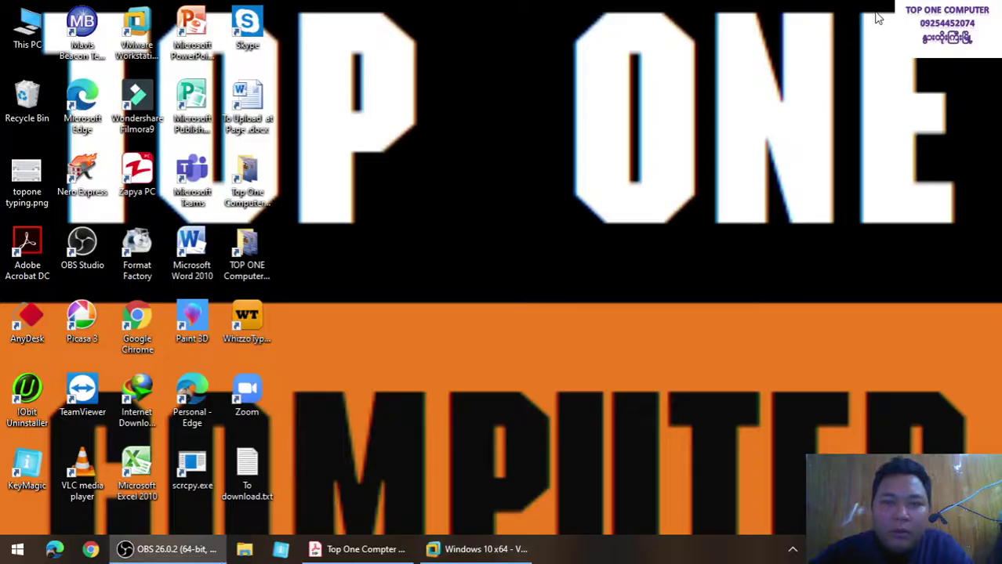
{"action": "left_click", "coordinate": [336, 553]}
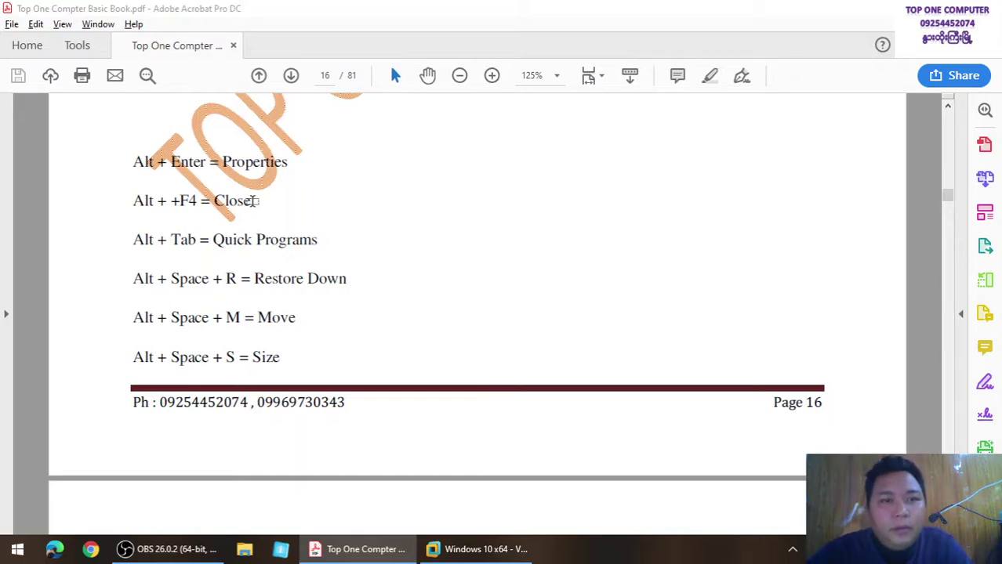
- Cycle repeatedly through the open programs in the task switcher, ending back on the PDF
{"action": "key", "text": "alt+Tab"}
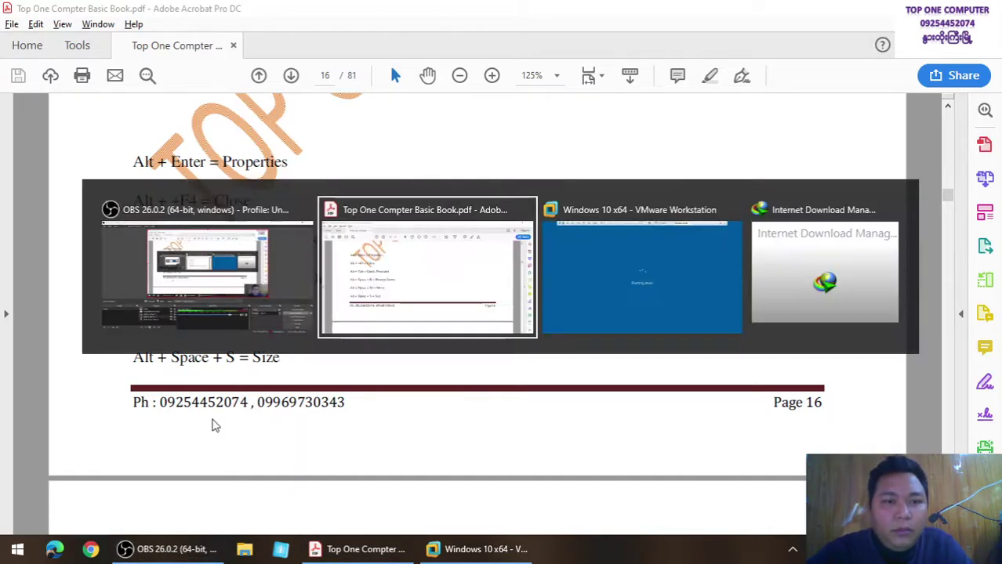
{"action": "key", "text": "alt+Tab"}
{"action": "key", "text": "alt+Tab"}
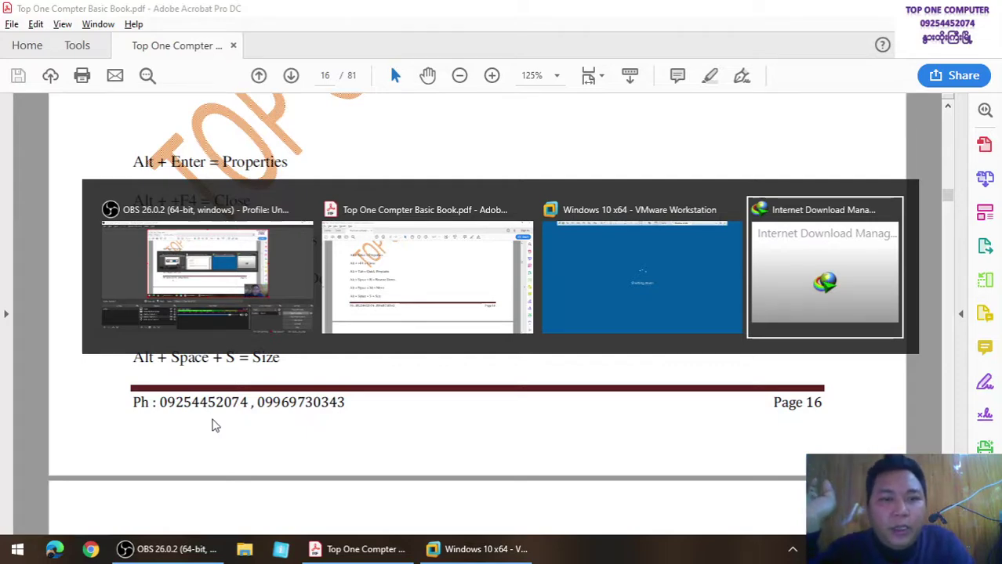
{"action": "key", "text": "alt+Tab"}
{"action": "key", "text": "alt+Tab"}
{"action": "key", "text": "alt+Tab"}
{"action": "key", "text": "alt+Tab"}
{"action": "key", "text": "alt+Tab"}
{"action": "key", "text": "alt+Tab"}
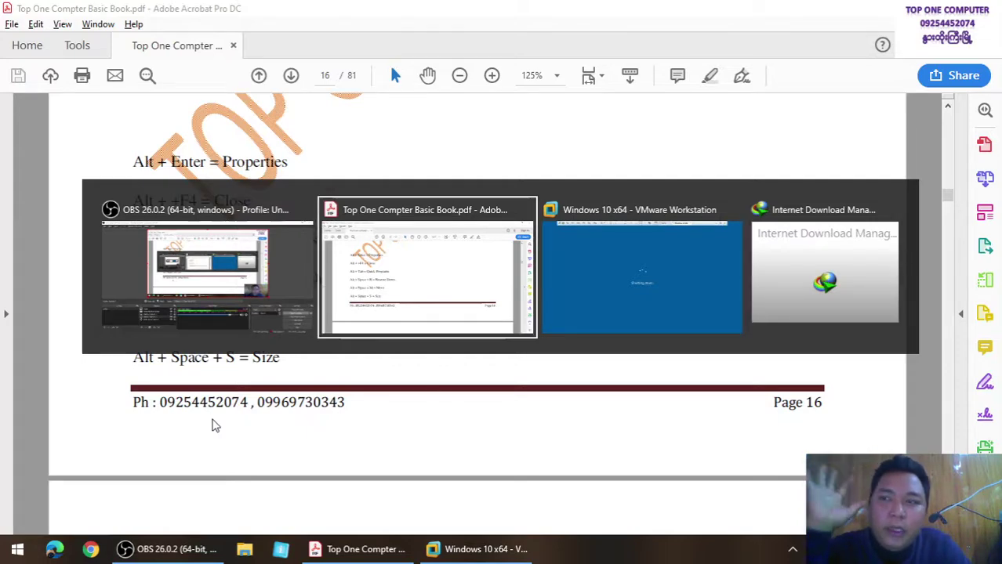
{"action": "key", "text": "alt+Tab"}
{"action": "key", "text": "alt+Tab"}
{"action": "key", "text": "alt+Tab"}
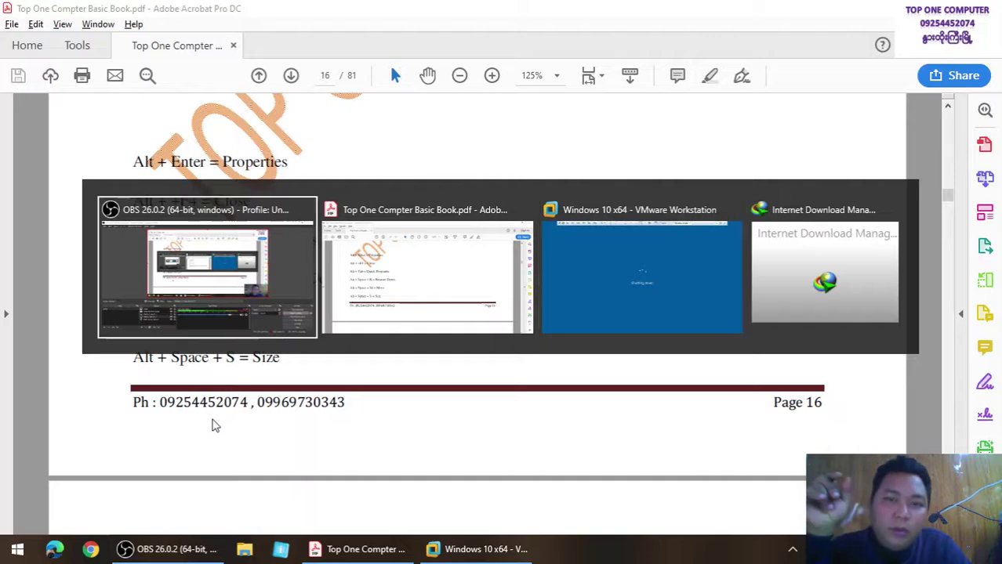
{"action": "key", "text": "alt+Tab"}
{"action": "key", "text": "alt+Tab"}
{"action": "key", "text": "alt+Tab"}
{"action": "key", "text": "alt+Tab"}
{"action": "key", "text": "alt+Tab"}
{"action": "key", "text": "alt+Tab"}
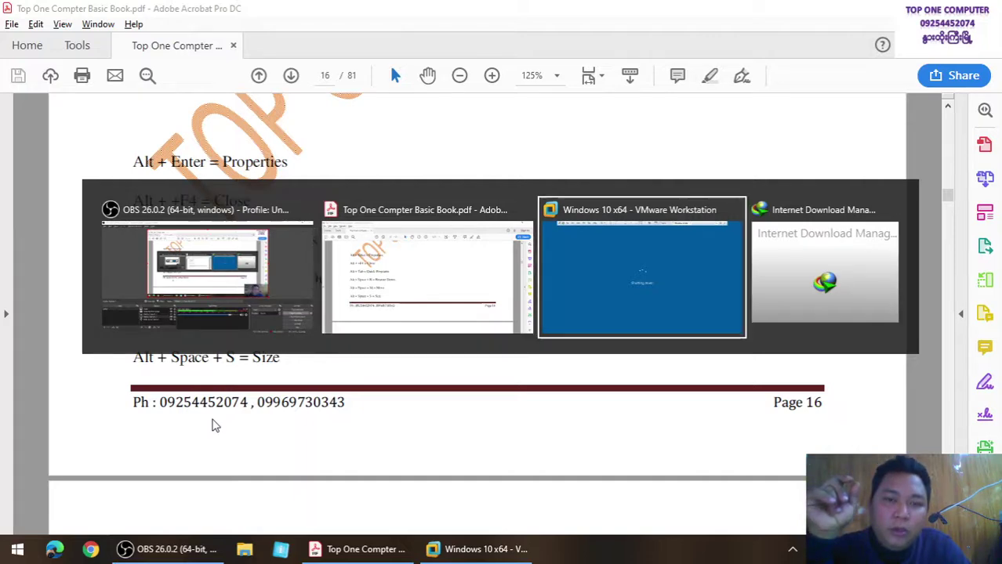
{"action": "key", "text": "alt+Tab"}
{"action": "key", "text": "alt+Tab"}
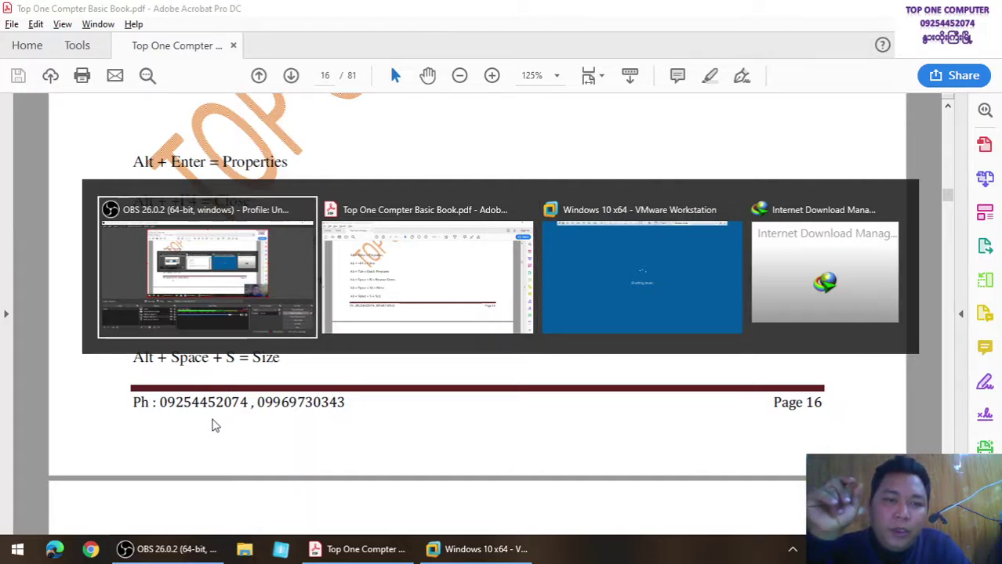
{"action": "key", "text": "alt+Tab"}
{"action": "key", "text": "alt+Tab"}
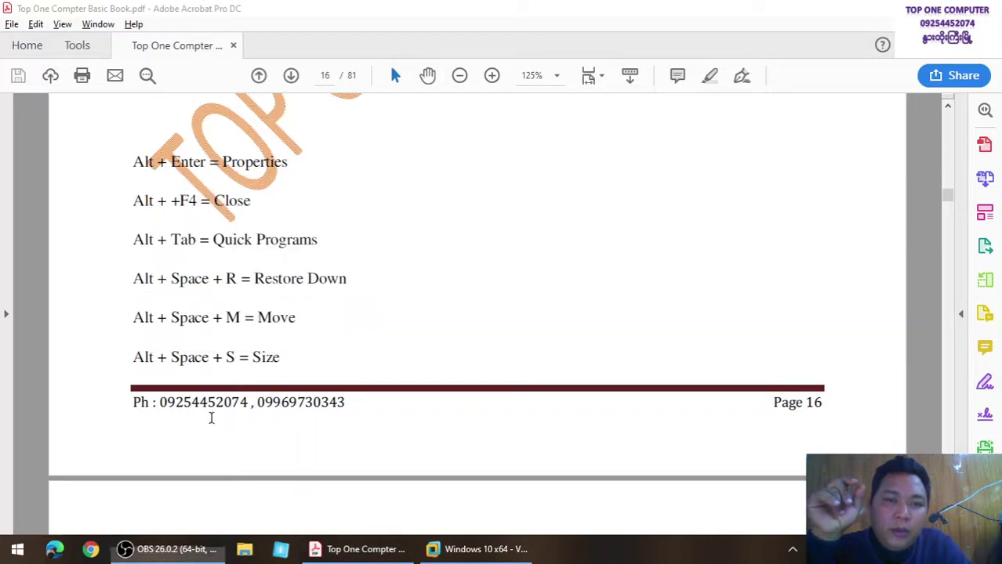
- Switch between programs to the Windows 10 x64 virtual machine, minimize it and return to the PDF
{"action": "key", "text": "alt+Tab"}
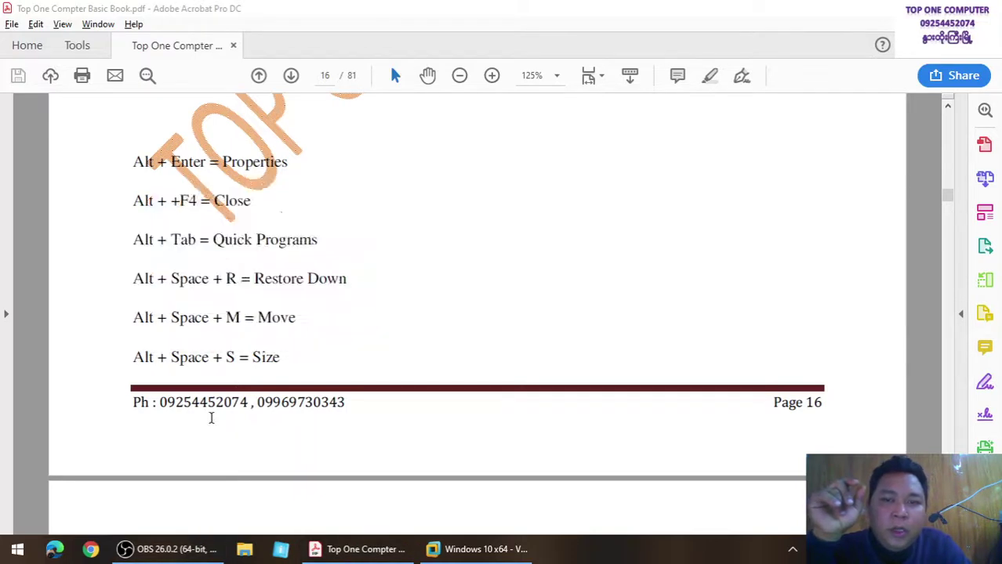
{"action": "key", "text": "alt+Tab"}
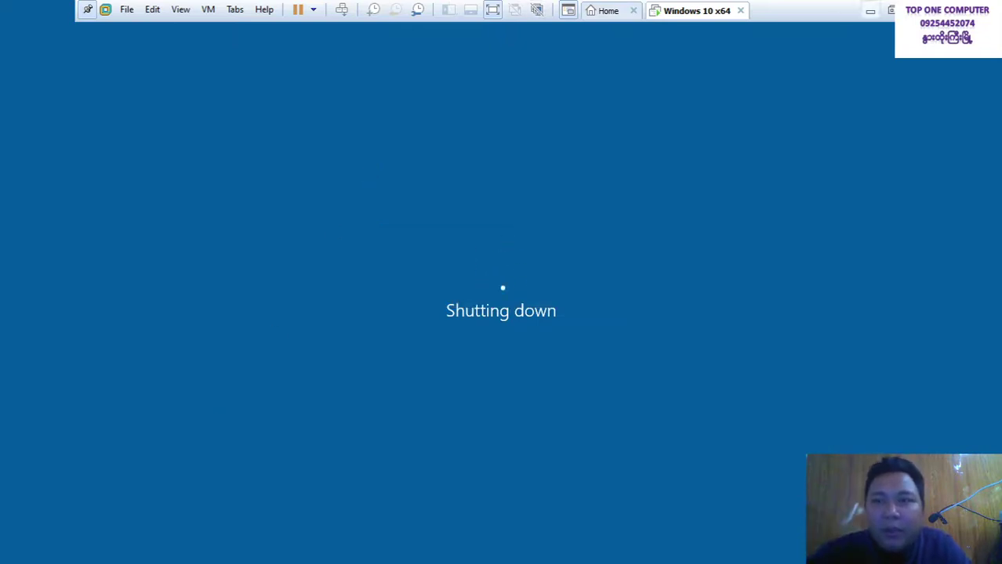
{"action": "left_click", "coordinate": [879, 17]}
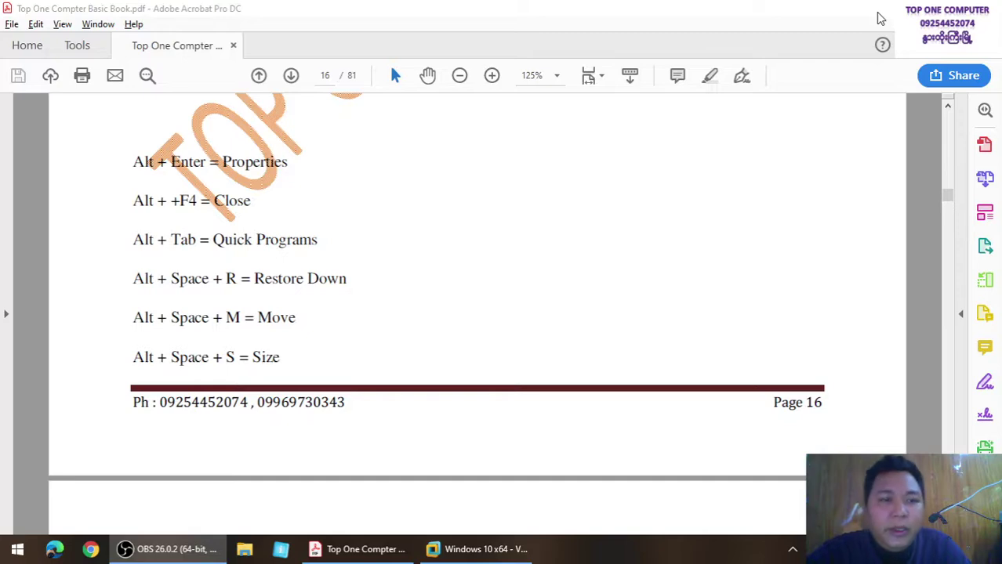
{"action": "left_click", "coordinate": [643, 271]}
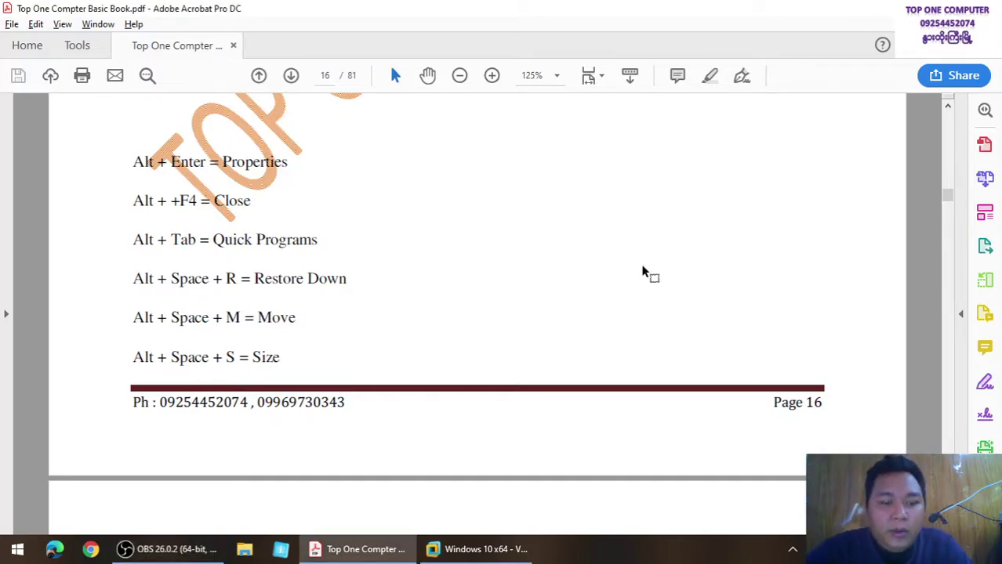
- Restore down the PDF window and maximize it again through its window control commands
{"action": "key", "text": "alt+space"}
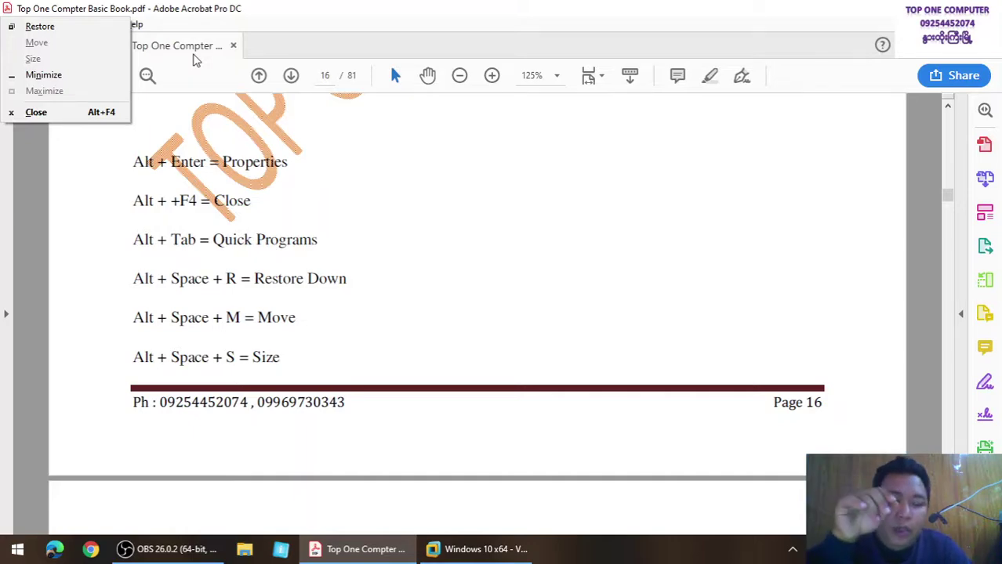
{"action": "key", "text": "r"}
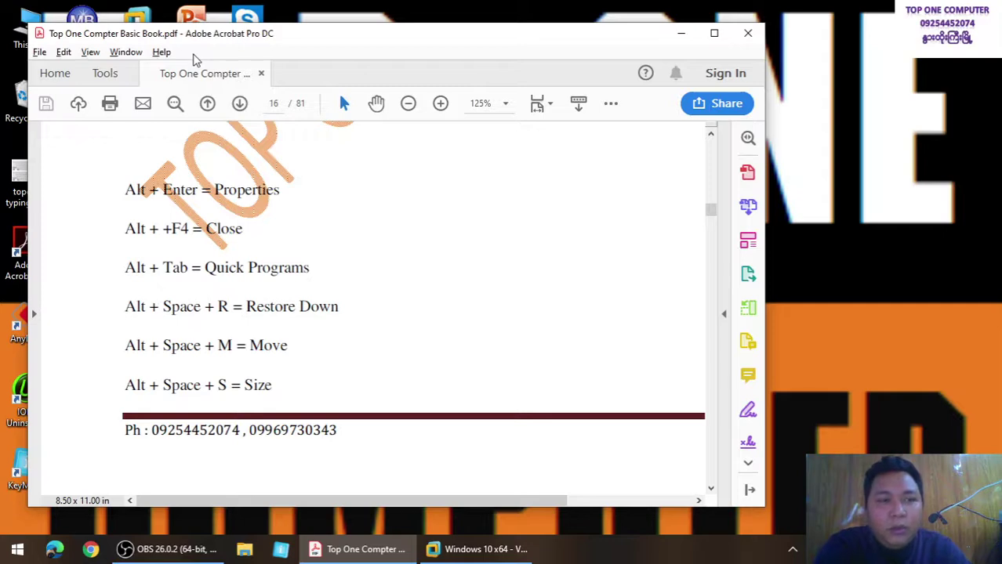
{"action": "key", "text": "alt+space"}
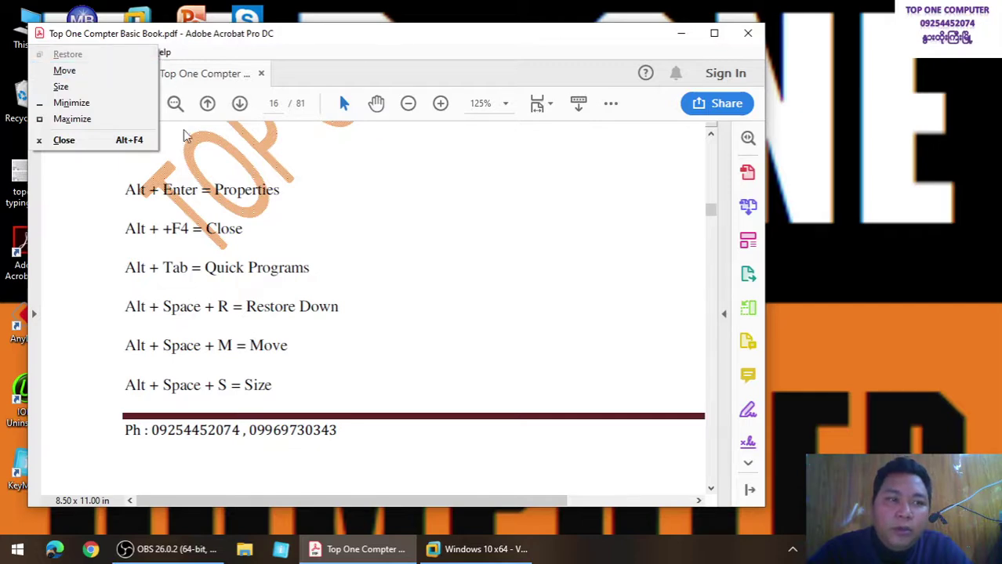
{"action": "key", "text": "x"}
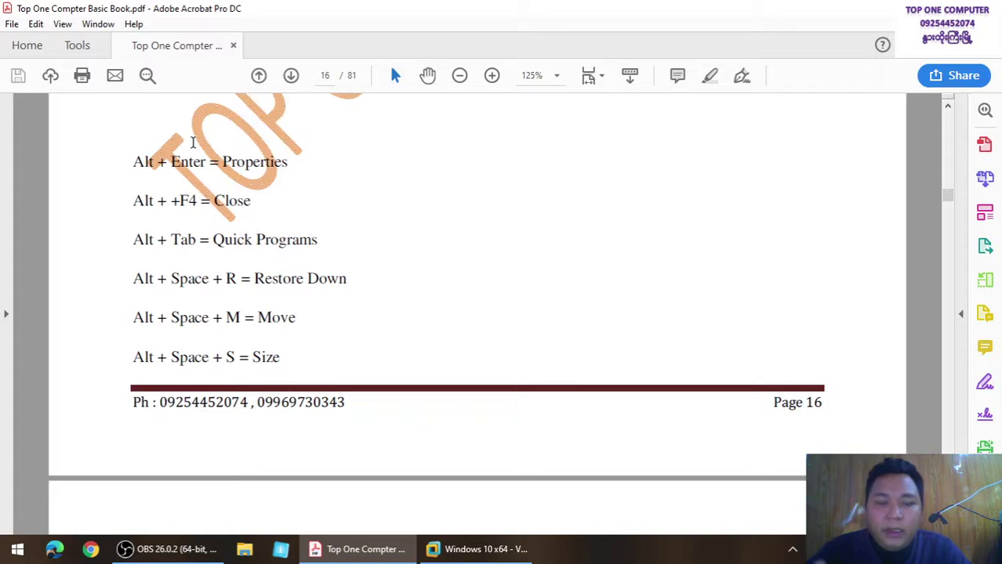
- Minimize the PDF window through its window control command and switch back to it
{"action": "key", "text": "alt+space"}
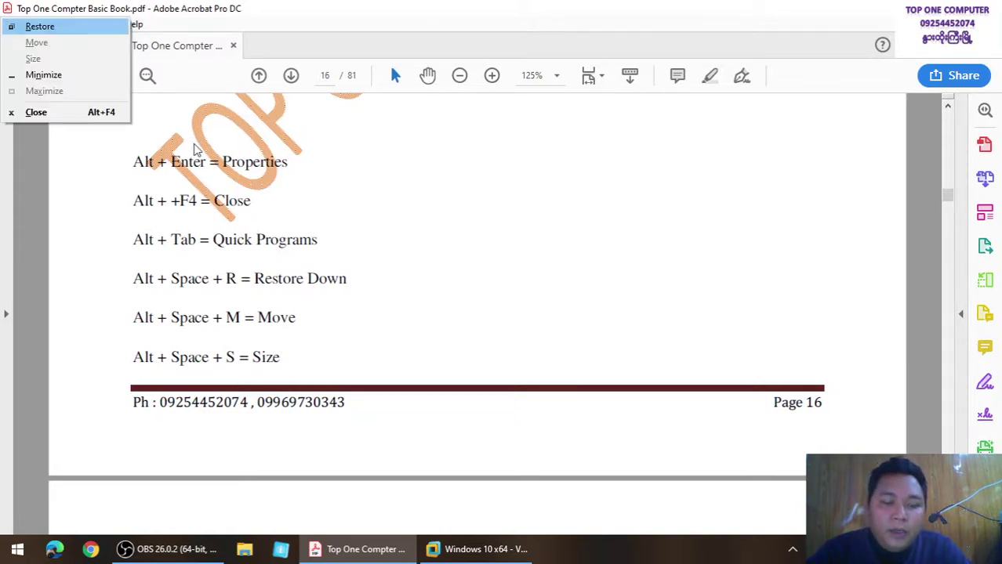
{"action": "key", "text": "n"}
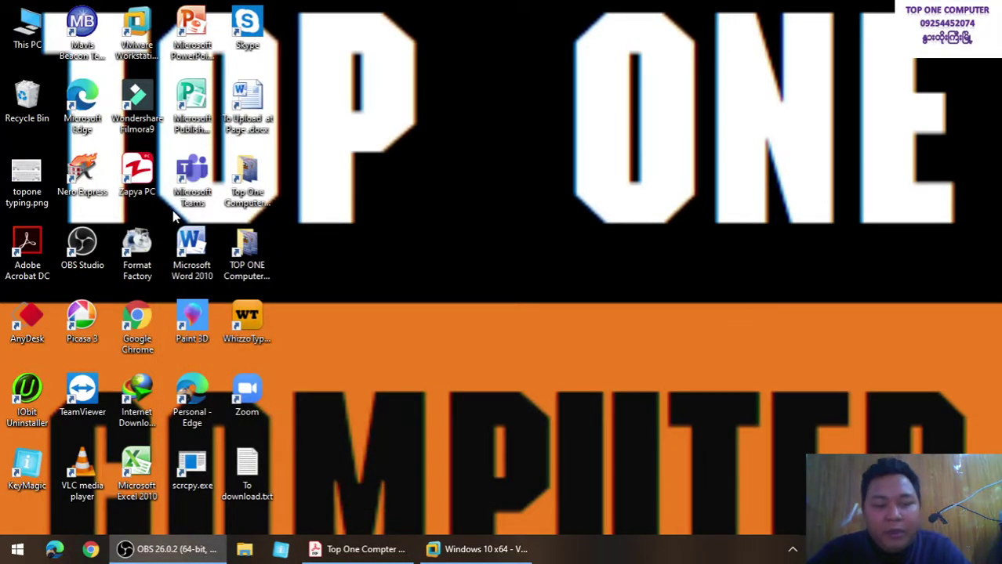
{"action": "key", "text": "alt+Tab"}
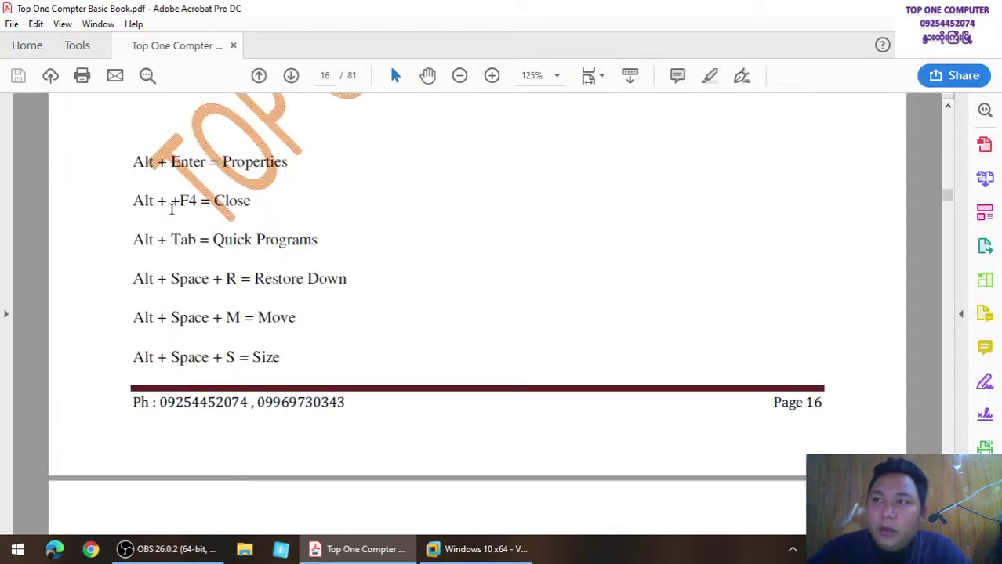
- Close VMware Workstation, powering off the Windows 10 x64 virtual machine, and return to the PDF
{"action": "left_click", "coordinate": [454, 552]}
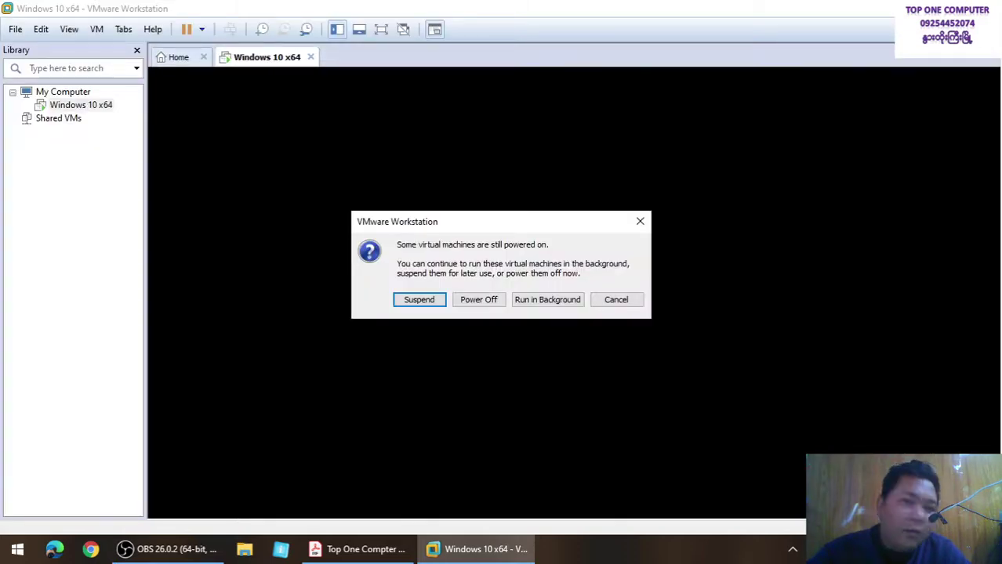
{"action": "left_click", "coordinate": [478, 301]}
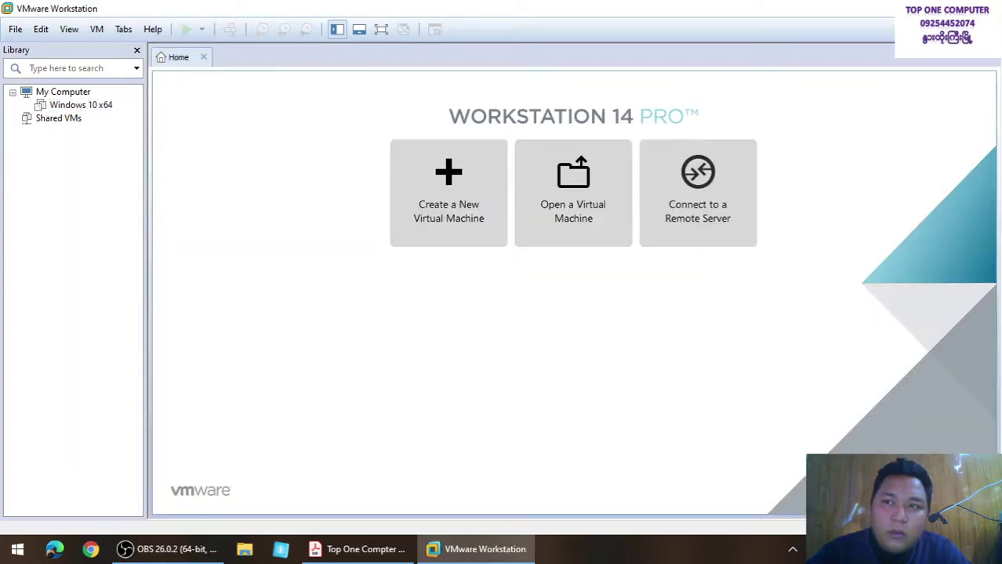
{"action": "key", "text": "alt+Tab"}
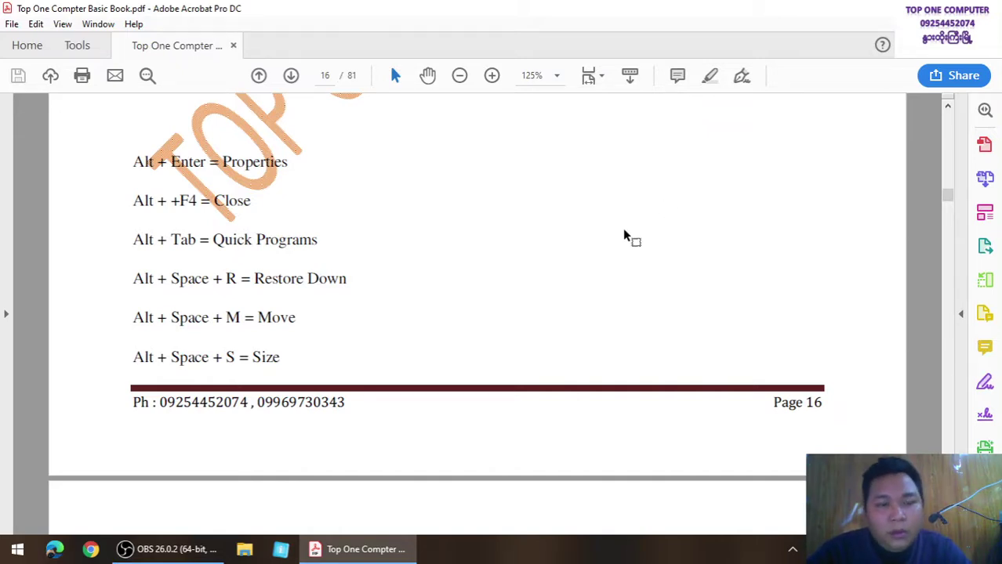
- Dismiss the PDF's window control commands without choosing one and page forward to page 20
{"action": "key", "text": "alt+space"}
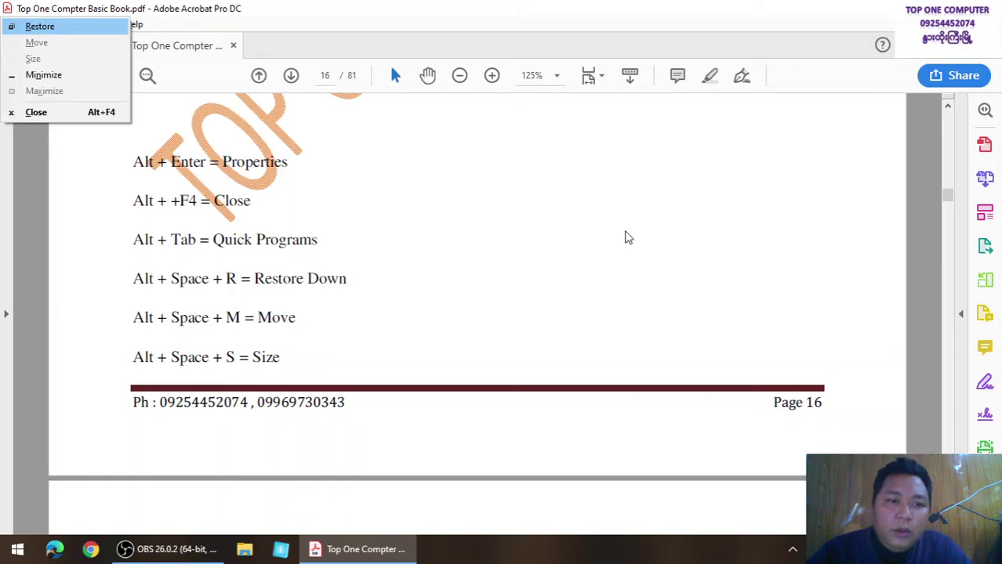
{"action": "key", "text": "Escape"}
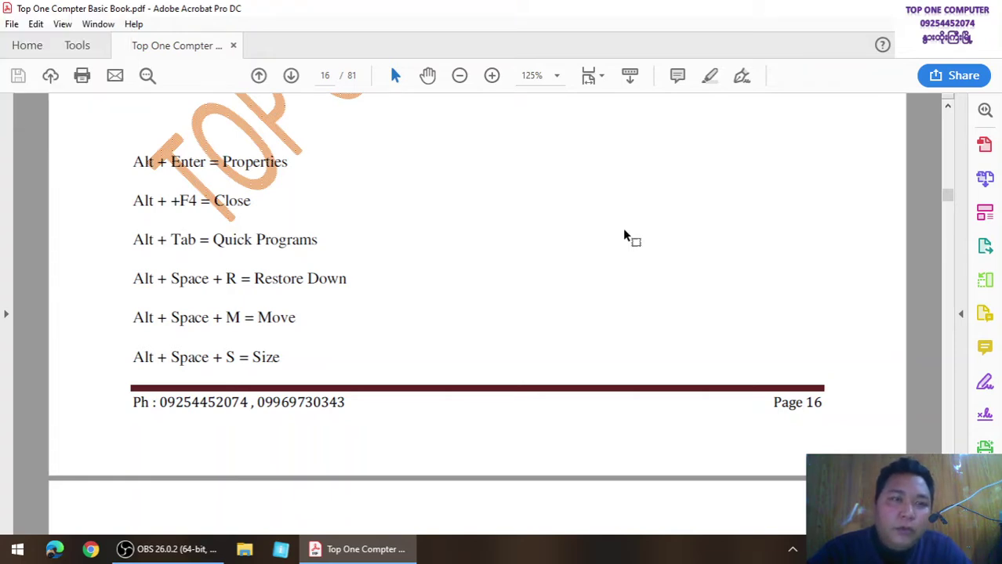
{"action": "key", "text": "Right"}
{"action": "key", "text": "Right"}
{"action": "key", "text": "Right"}
{"action": "key", "text": "Right"}
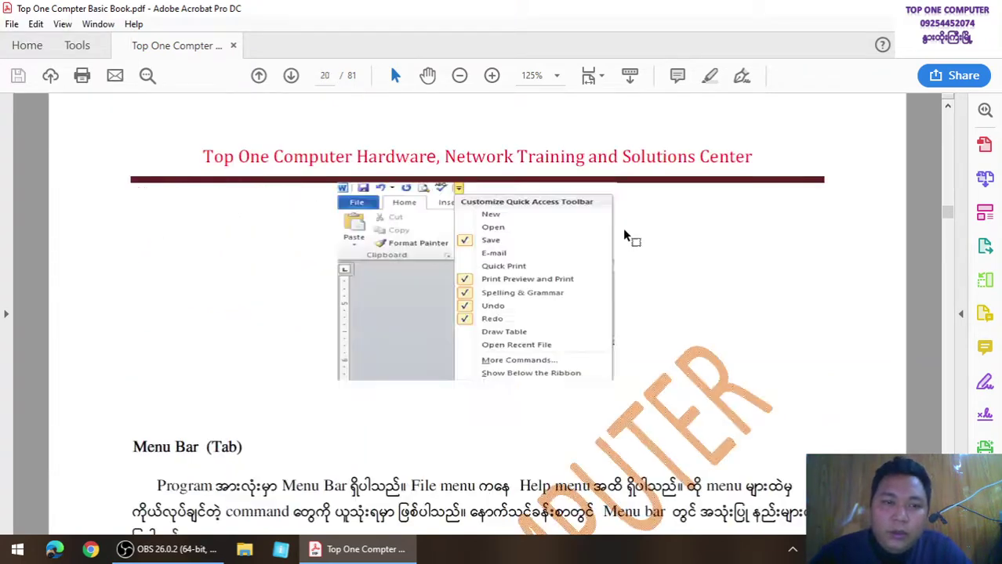
- Go back through the PDF from page 20 to the Alt + Space shortcuts at the end of page 16
{"action": "key", "text": "Left"}
{"action": "scroll", "coordinate": [625, 229], "scroll_direction": "up", "scroll_amount": 1}
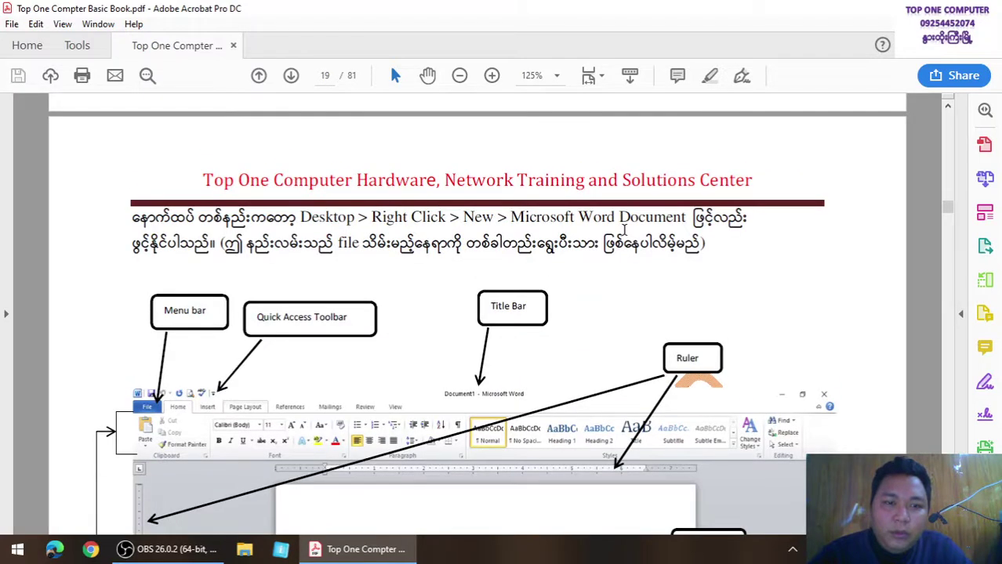
{"action": "scroll", "coordinate": [625, 229], "scroll_direction": "down", "scroll_amount": 1}
{"action": "scroll", "coordinate": [625, 229], "scroll_direction": "up", "scroll_amount": 10}
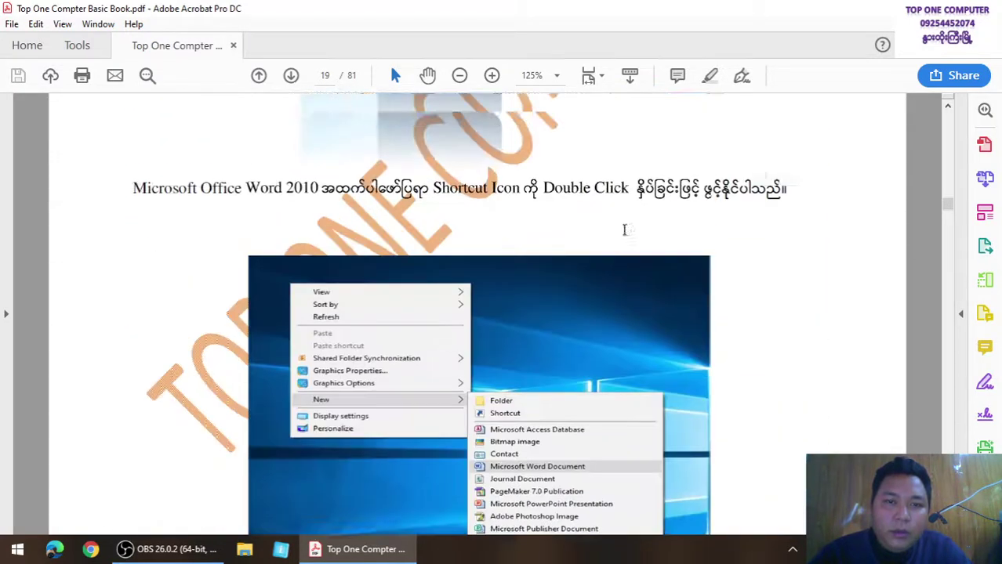
{"action": "scroll", "coordinate": [625, 229], "scroll_direction": "up", "scroll_amount": 15}
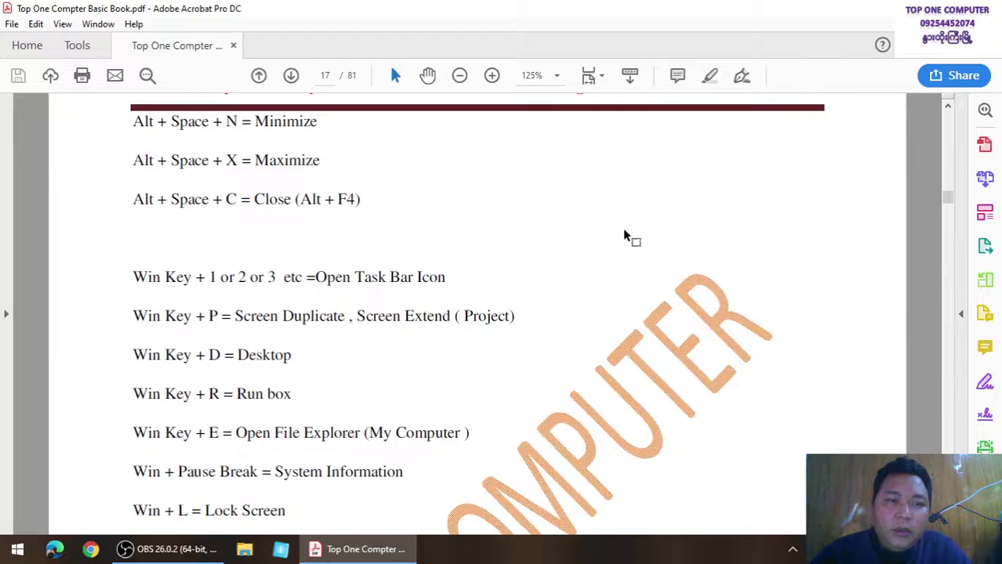
{"action": "scroll", "coordinate": [625, 235], "scroll_direction": "up", "scroll_amount": 6}
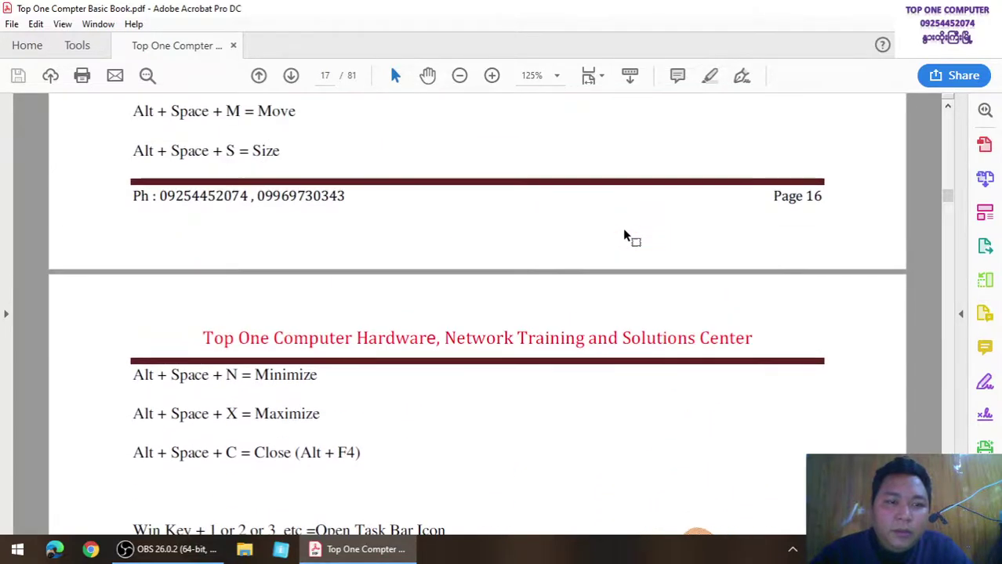
{"action": "scroll", "coordinate": [625, 235], "scroll_direction": "up", "scroll_amount": 1}
{"action": "scroll", "coordinate": [624, 235], "scroll_direction": "up", "scroll_amount": 2}
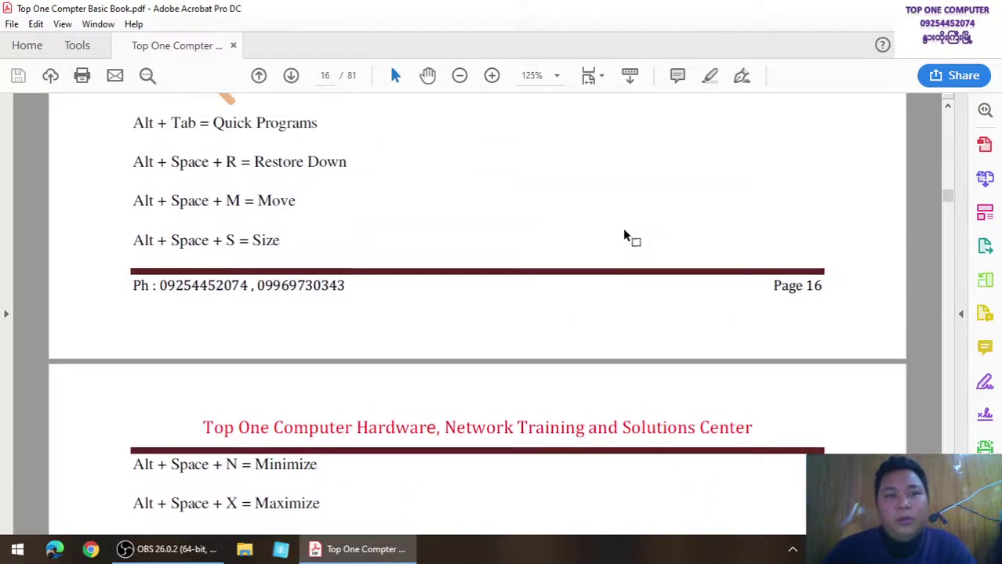
- Restore down the PDF window through its window control command and move it by its title bar
{"action": "key", "text": "alt+space"}
{"action": "key", "text": "r"}
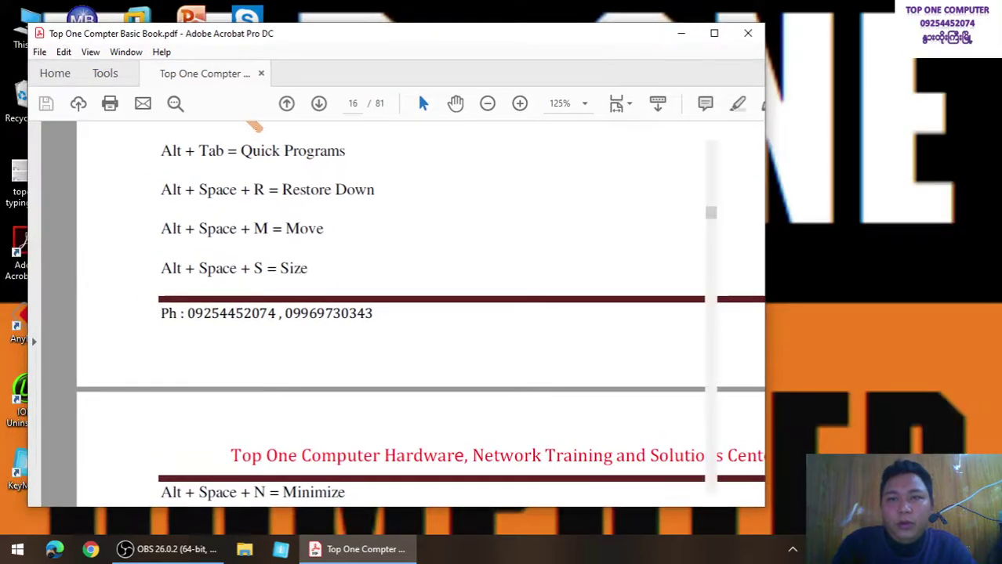
{"action": "left_click_drag", "start_coordinate": [622, 34], "coordinate": [697, 57]}
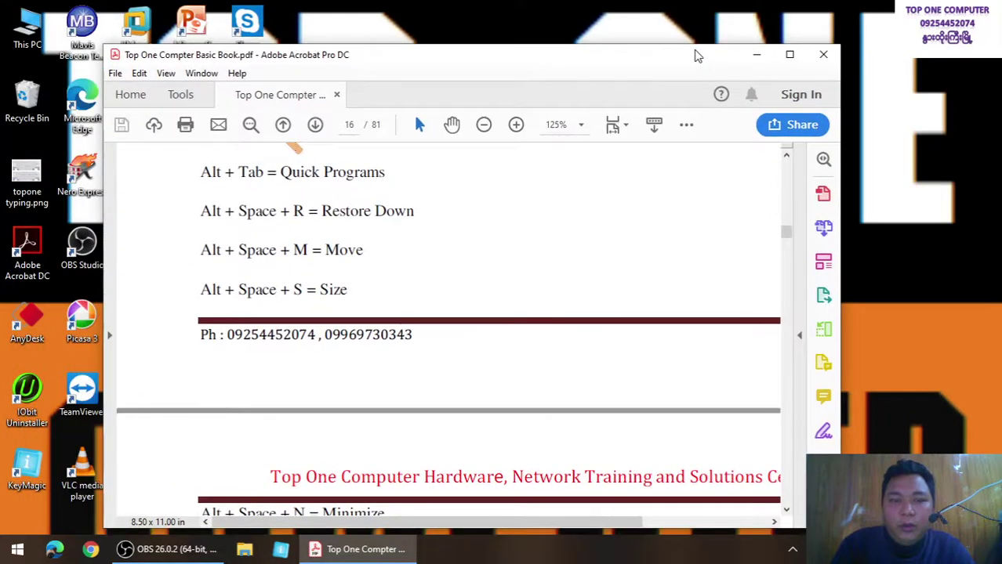
- Reposition the restored PDF window on the desktop using the Move window control command
{"action": "key", "text": "alt+space"}
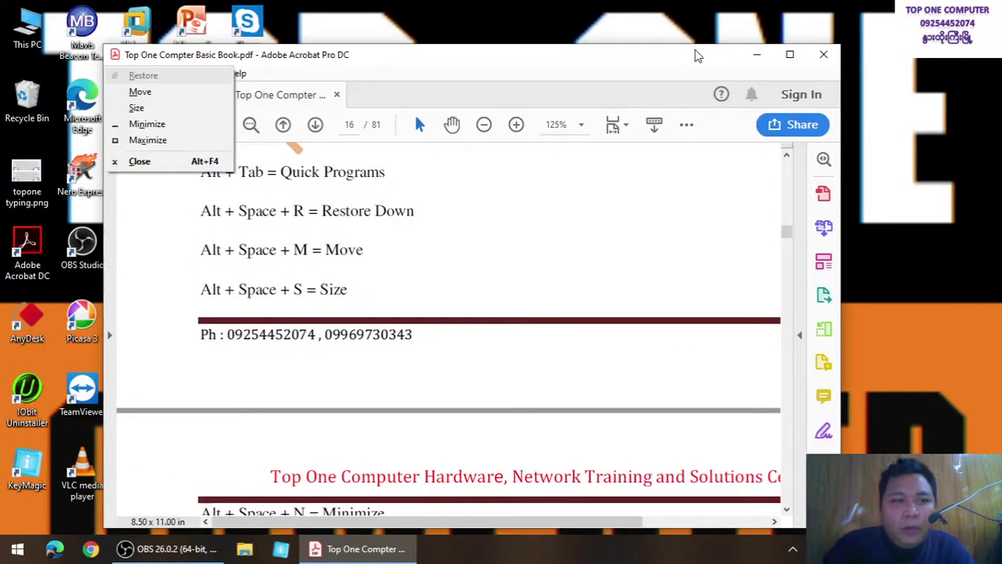
{"action": "key", "text": "m"}
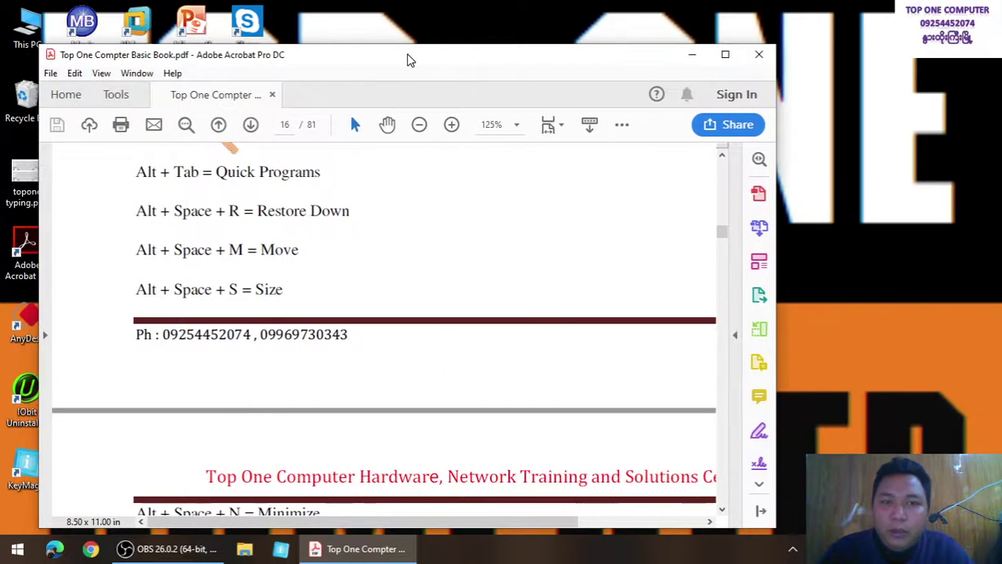
{"action": "left_click", "coordinate": [470, 61]}
{"action": "left_click_drag", "start_coordinate": [470, 60], "coordinate": [547, 43]}
- Maximize the PDF window and close it through its window control commands
{"action": "key", "text": "alt+space"}
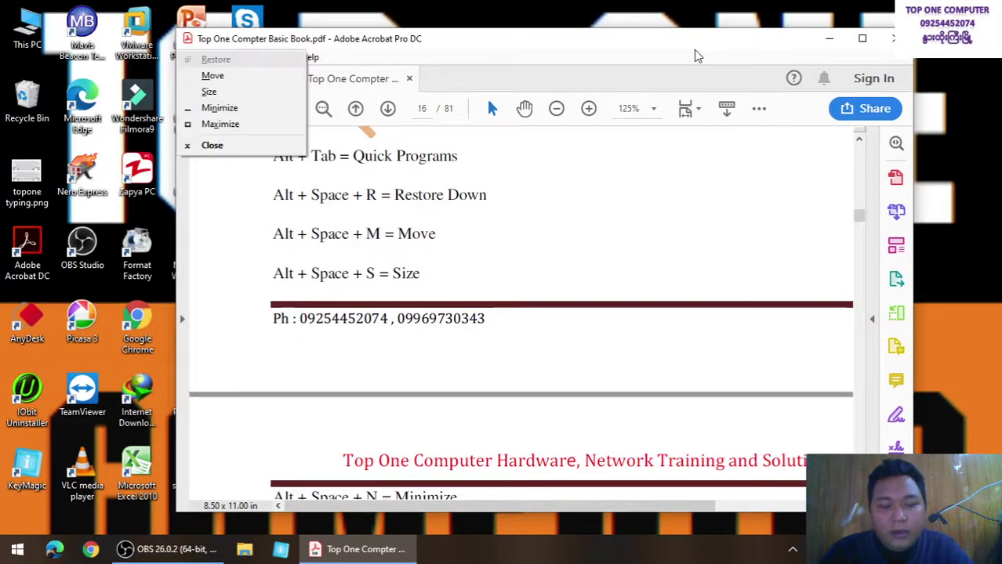
{"action": "key", "text": "x"}
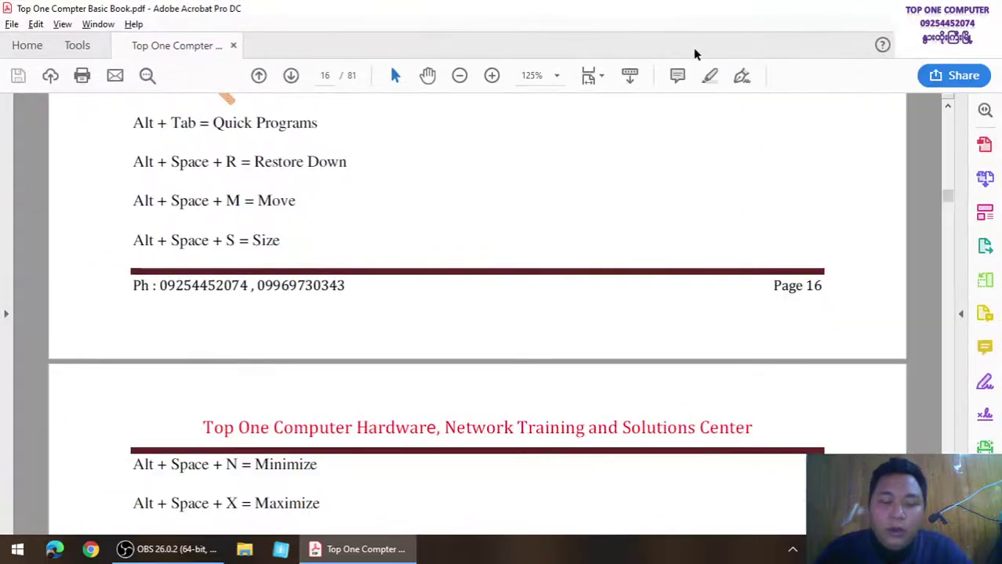
{"action": "key", "text": "alt+space"}
{"action": "key", "text": "Escape"}
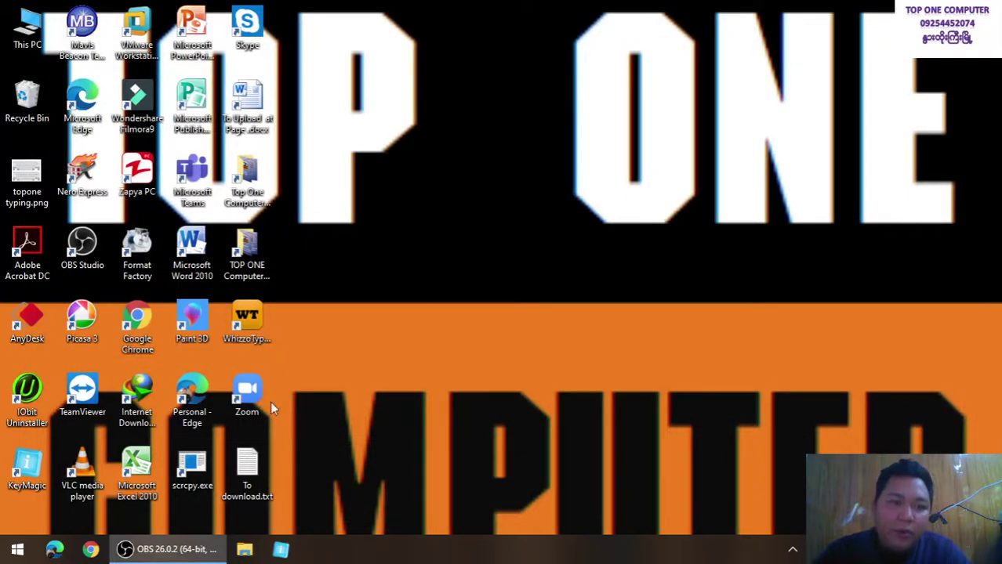
- Open the Top One Computer Basic Online Class folder from the desktop and bring its window back after showing the desktop
{"action": "double_click", "coordinate": [247, 188]}
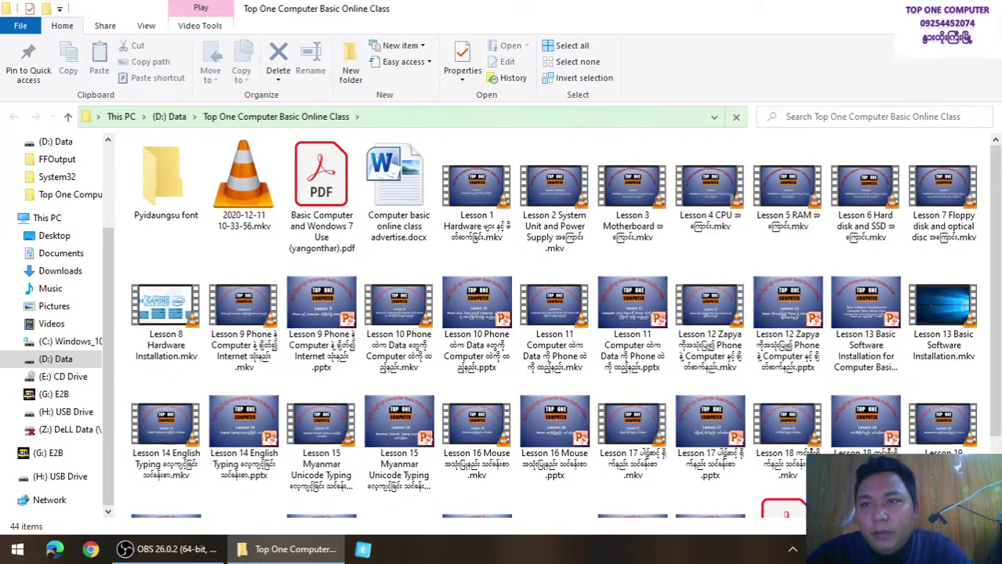
{"action": "key", "text": "super+d"}
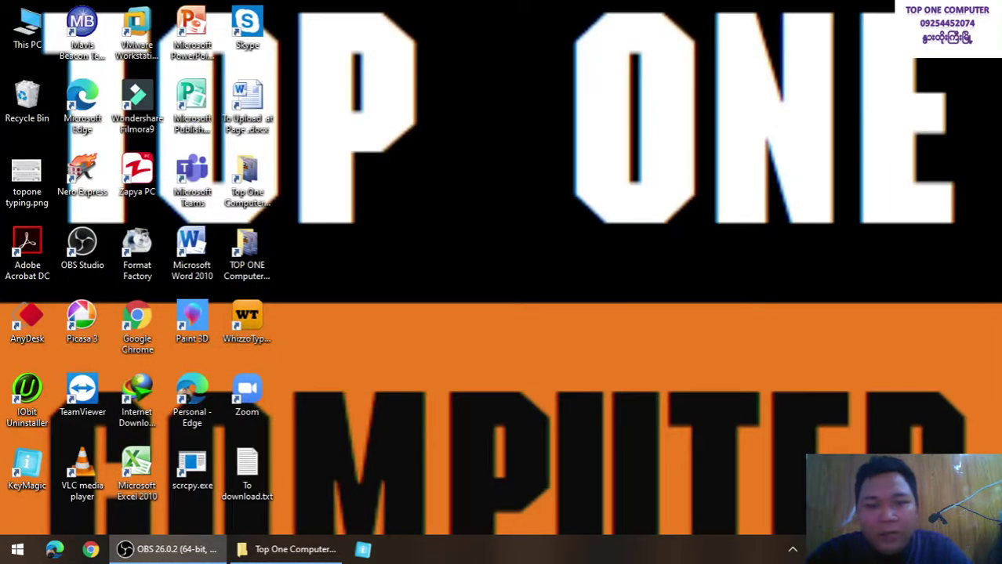
{"action": "left_click", "coordinate": [312, 543]}
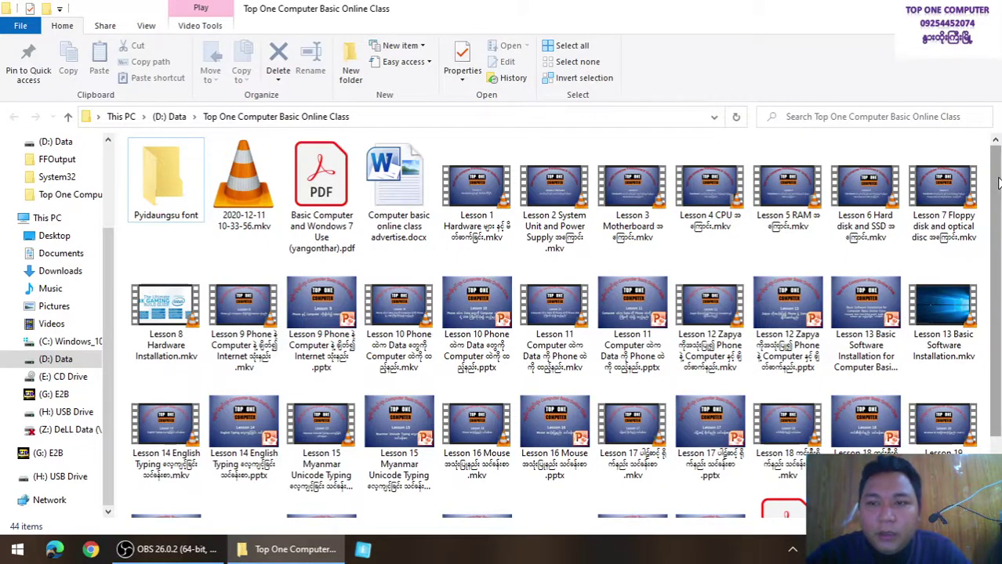
- Open Top One Compter Basic Book.pdf from the Top One Computer Basic Online Class folder
{"action": "left_click_drag", "start_coordinate": [998, 184], "coordinate": [997, 276]}
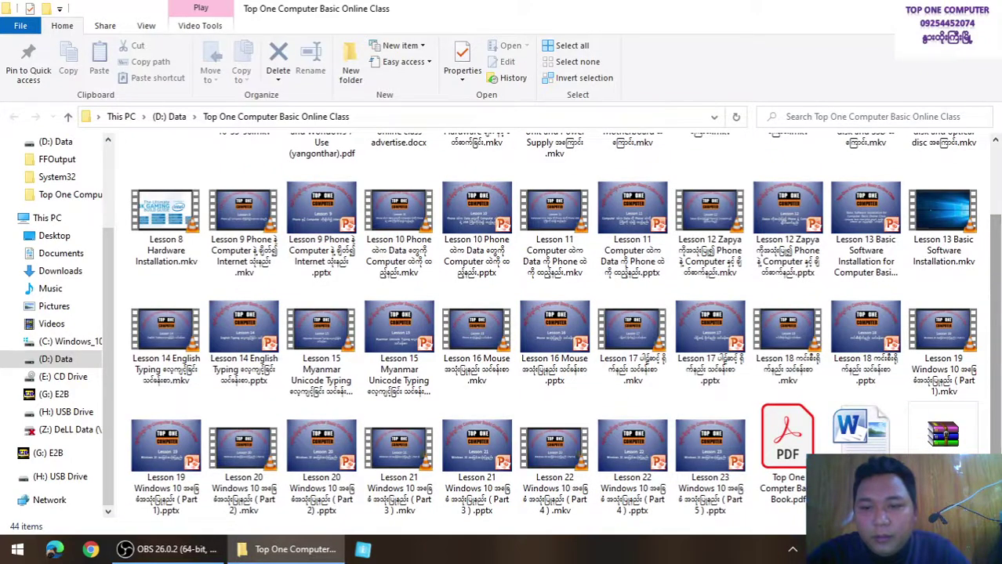
{"action": "left_click", "coordinate": [787, 439]}
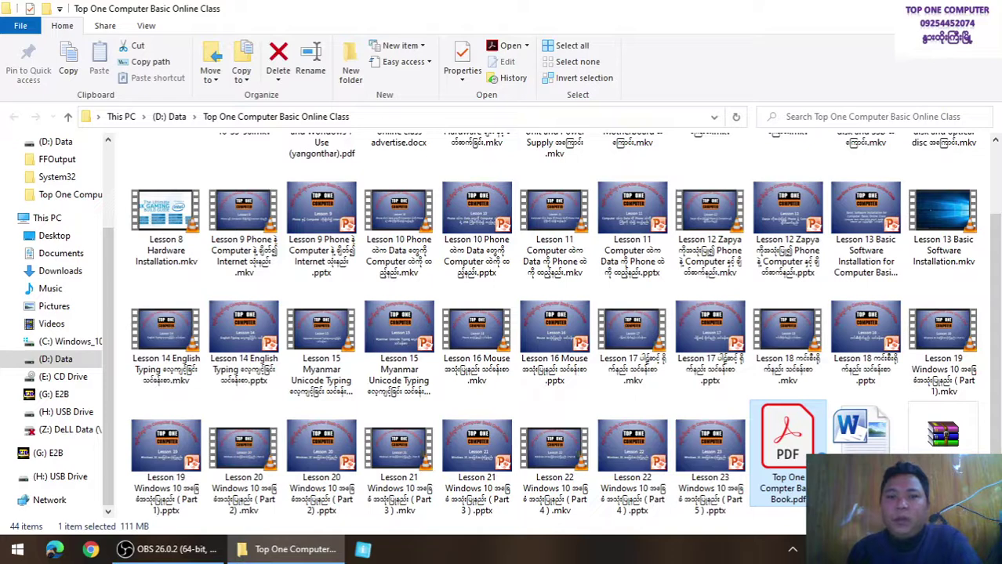
{"action": "double_click", "coordinate": [811, 457]}
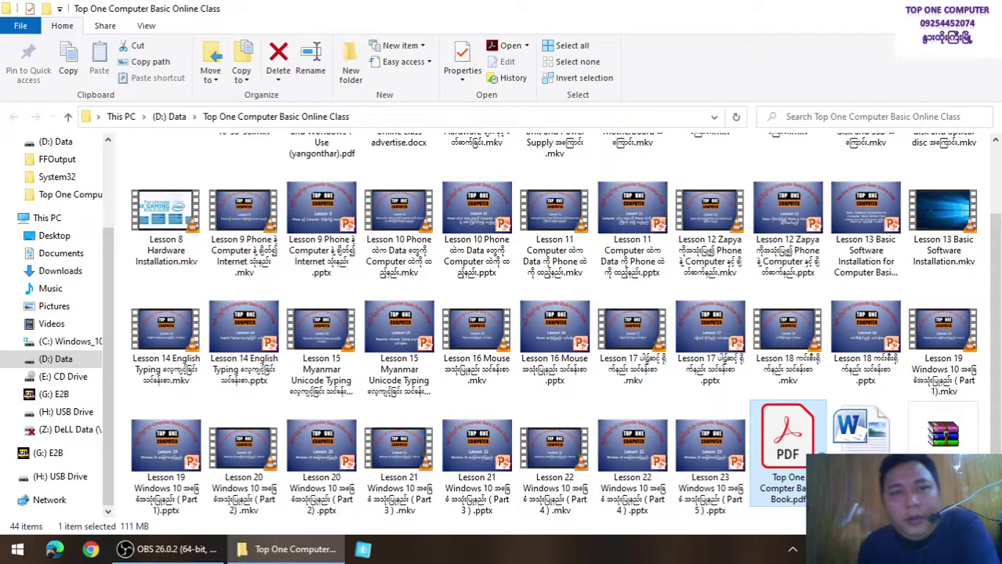